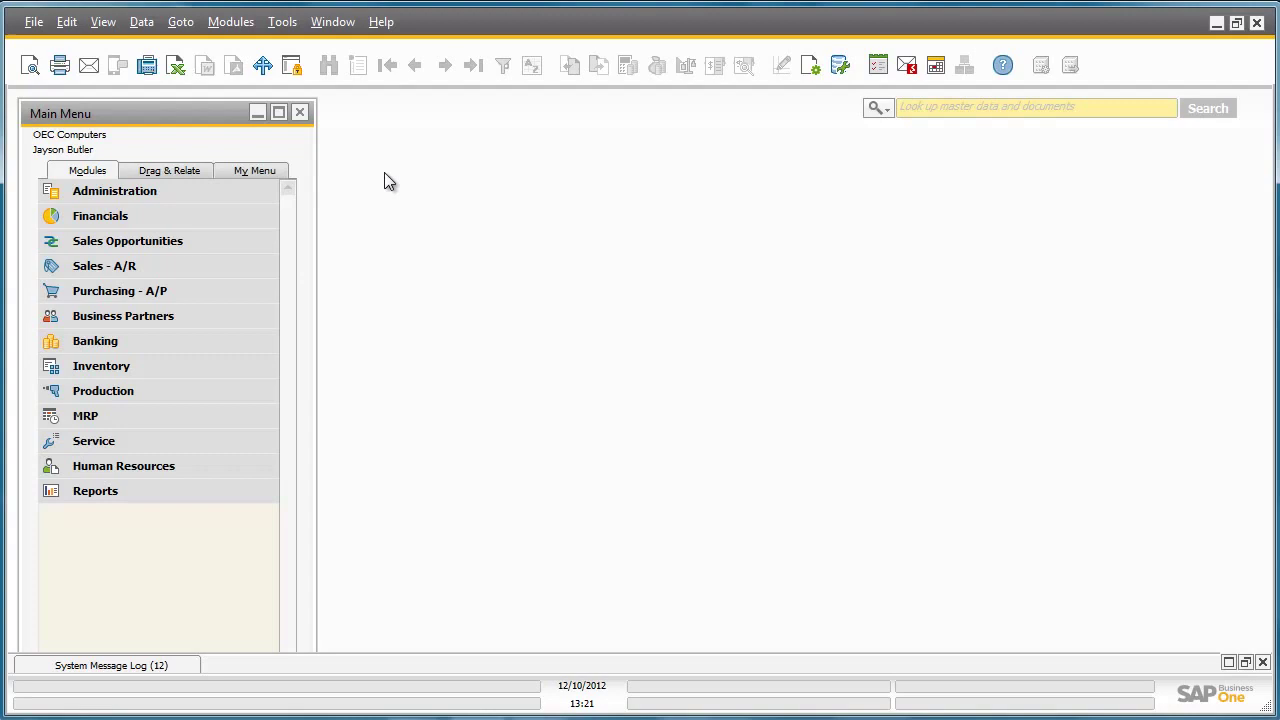
- Confirm Enable Advanced G/L Account Determination is checked in Company Details, then close the window
left_click(276, 194)
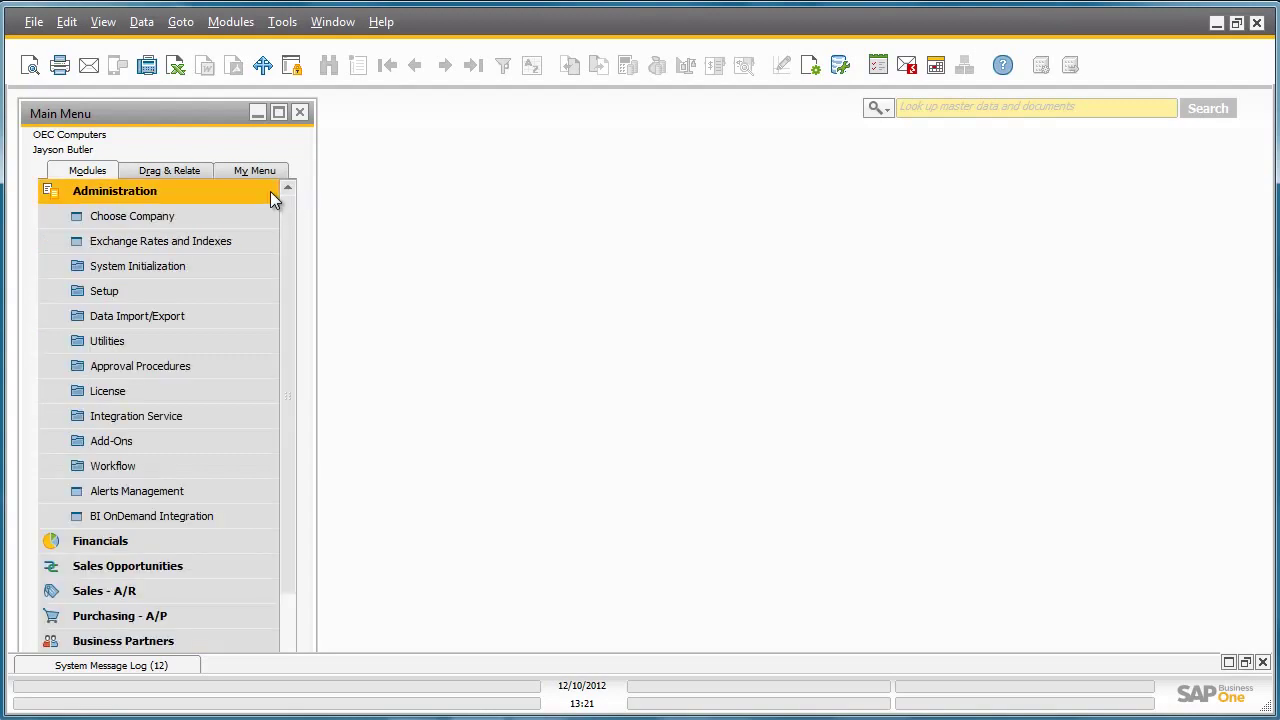
left_click(260, 261)
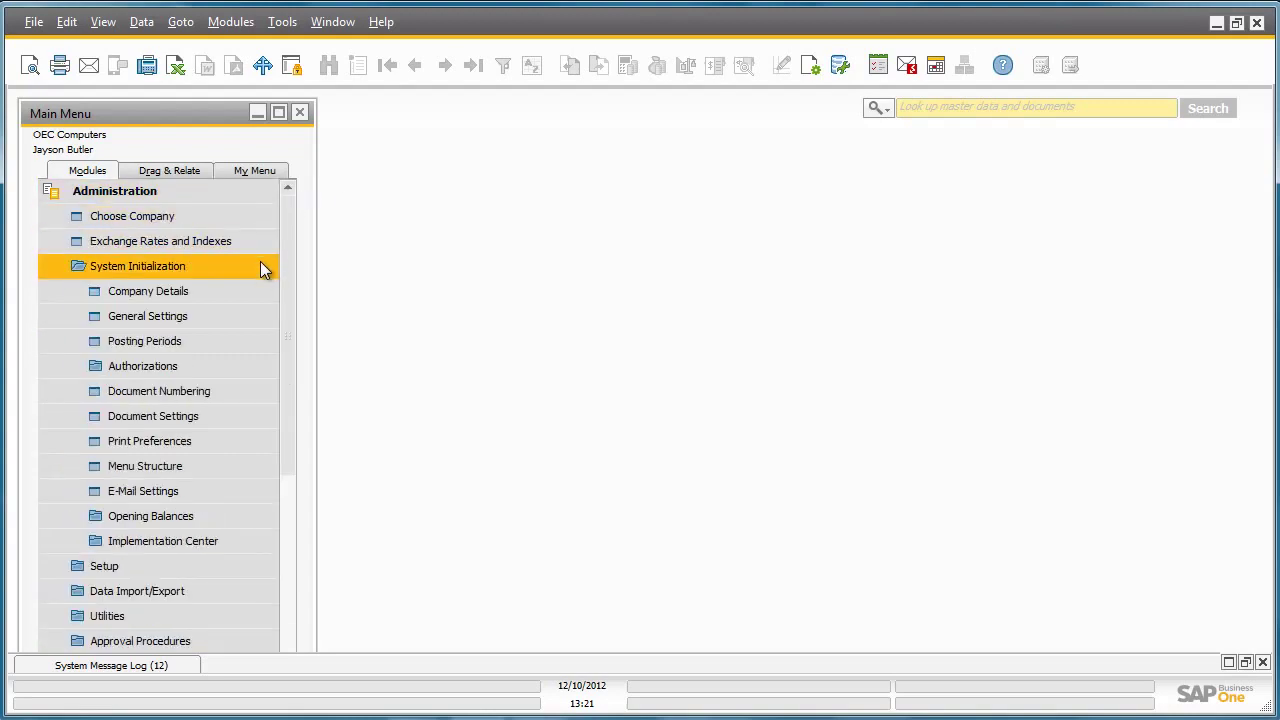
left_click(251, 286)
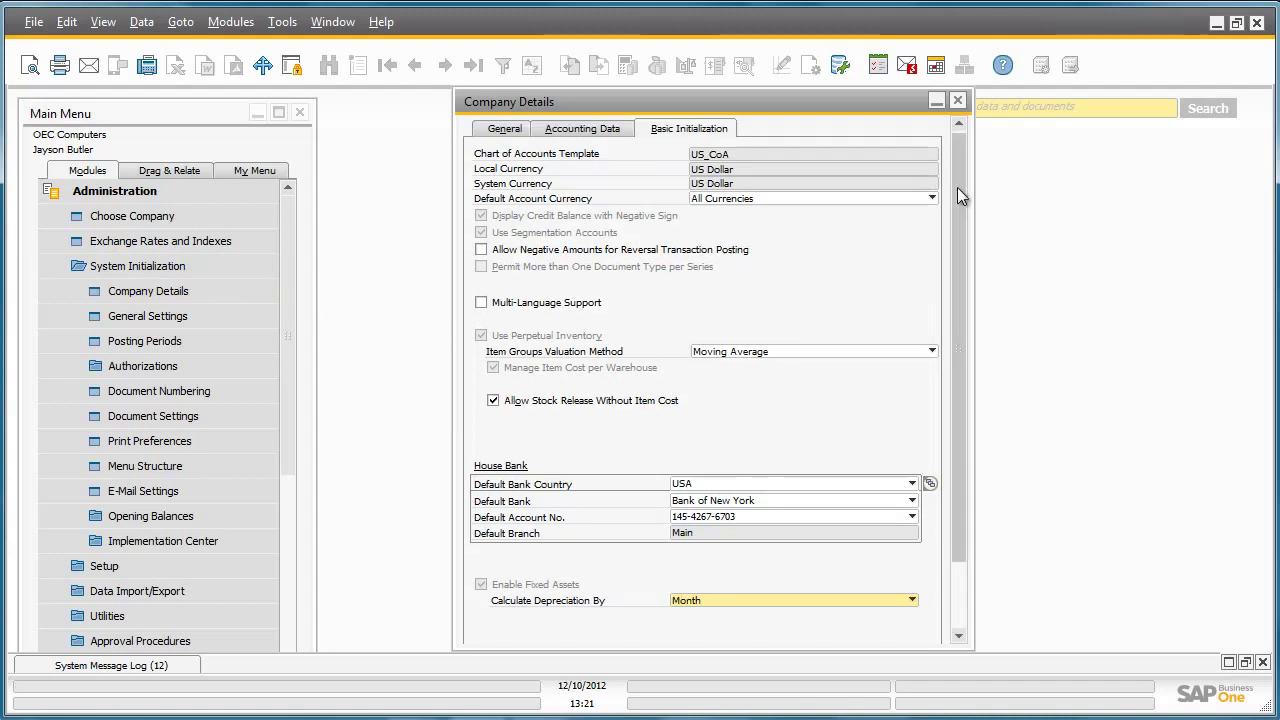
scroll(948, 276, "down", 3)
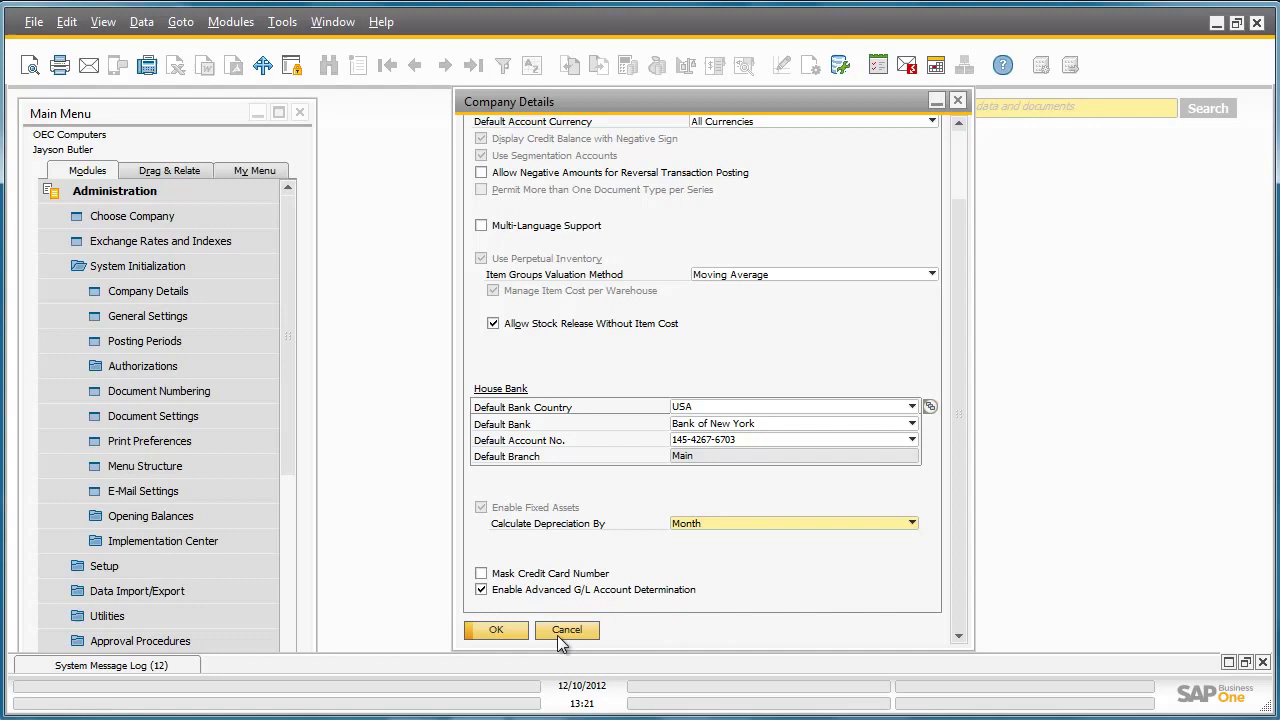
left_click(496, 630)
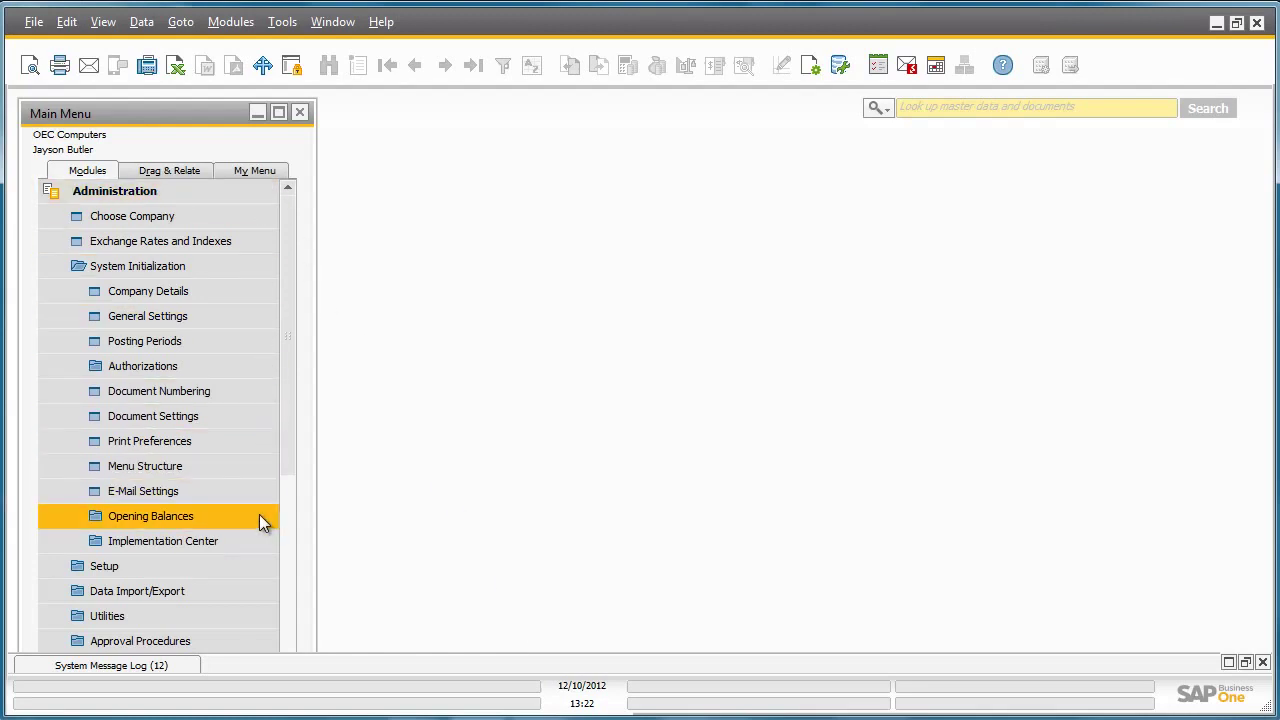
- Open G/L Account Determination and scroll the Sales grid to show the Revenue Account's 2 advanced rules
left_click(254, 565)
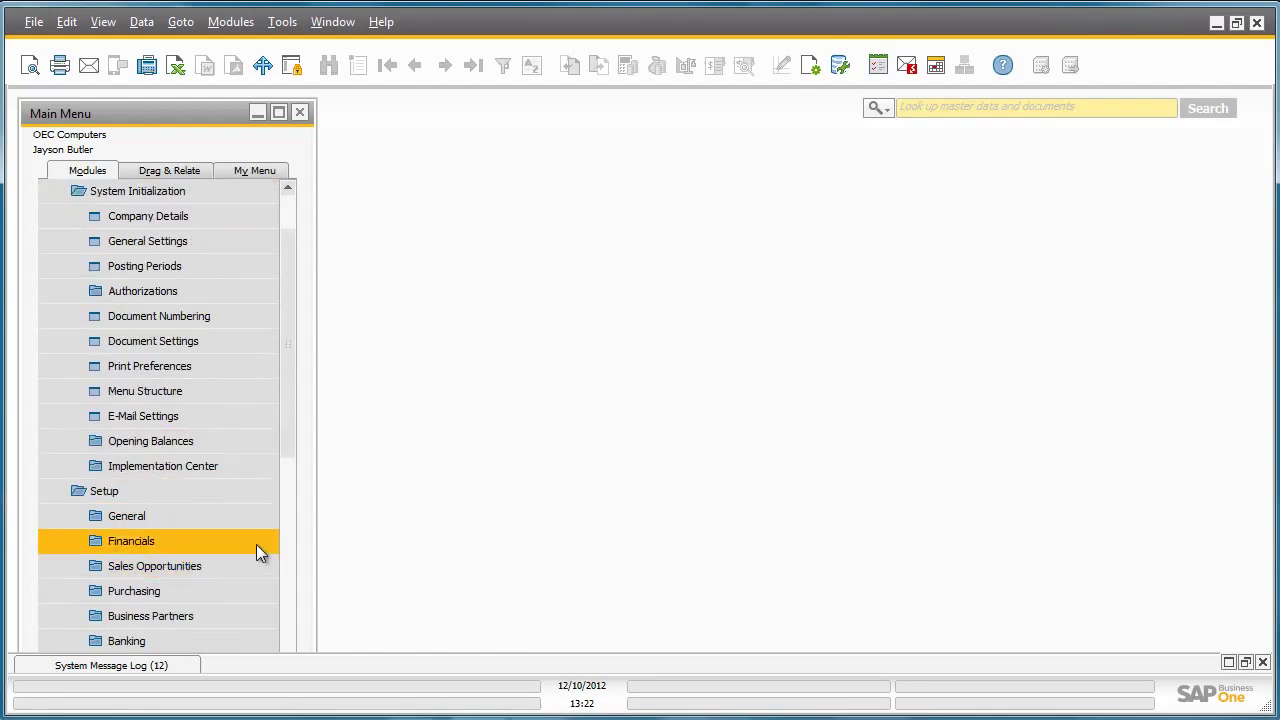
left_click(256, 544)
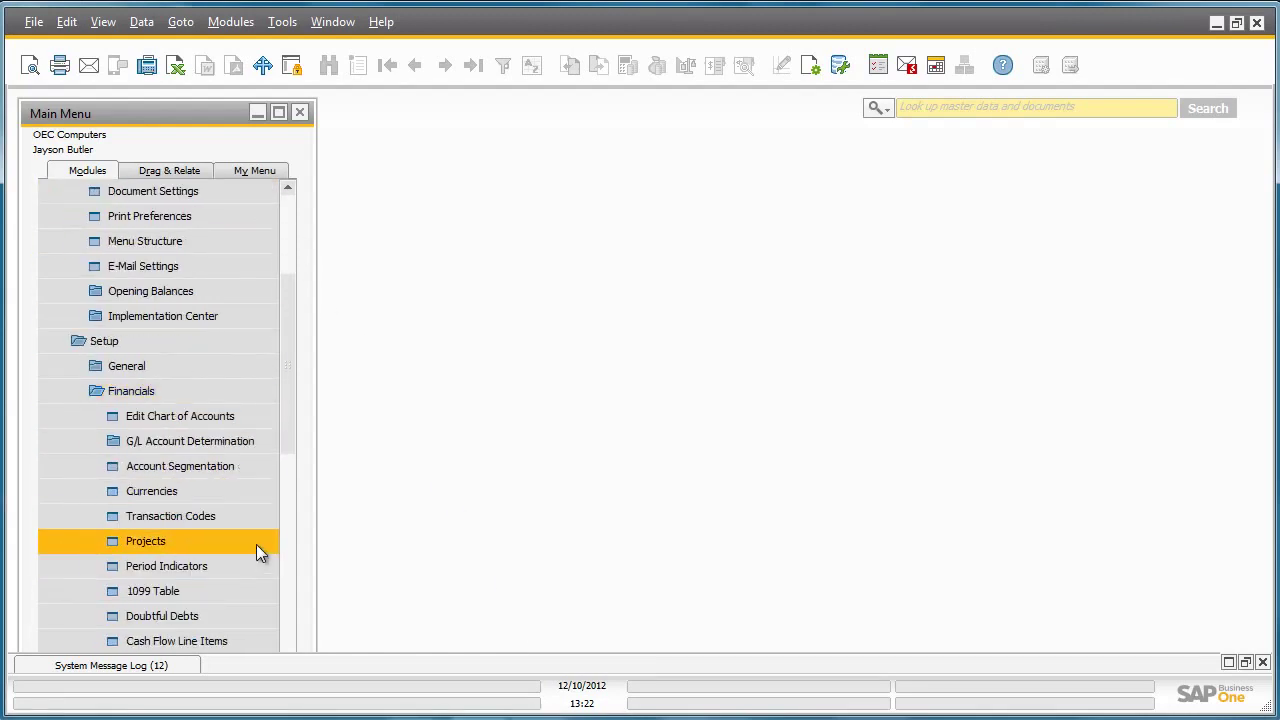
left_click(268, 445)
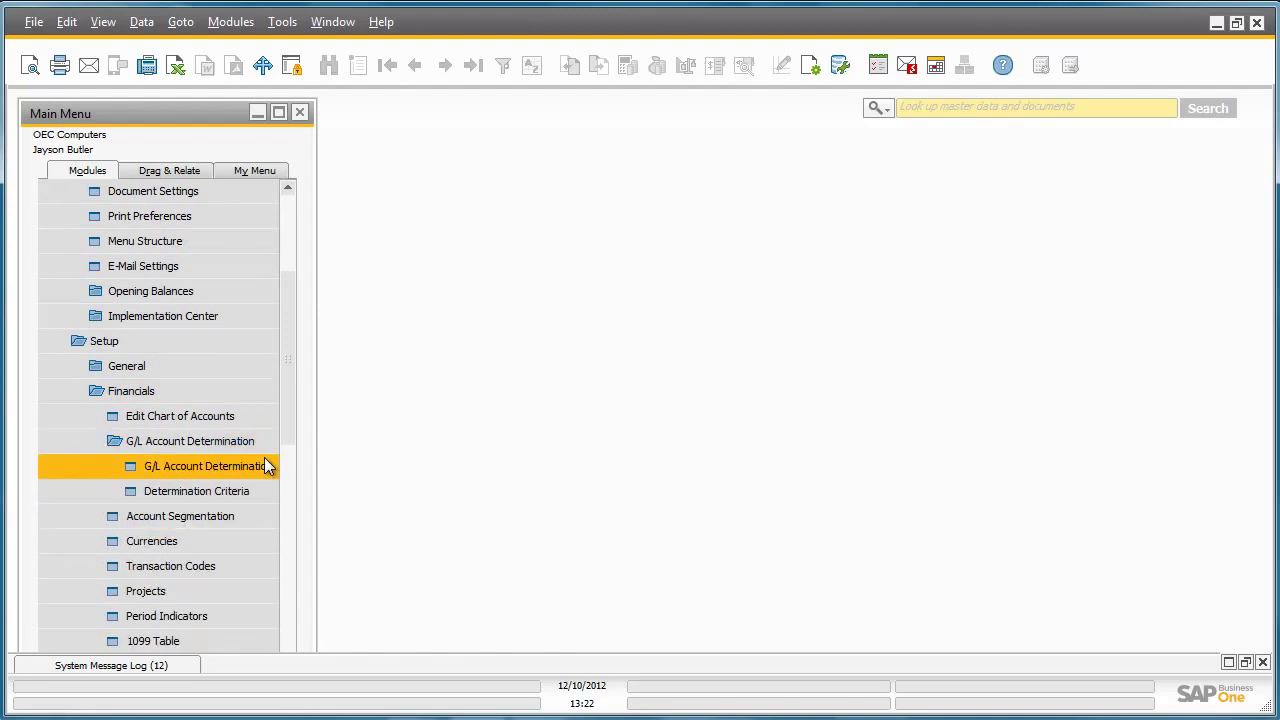
left_click(262, 467)
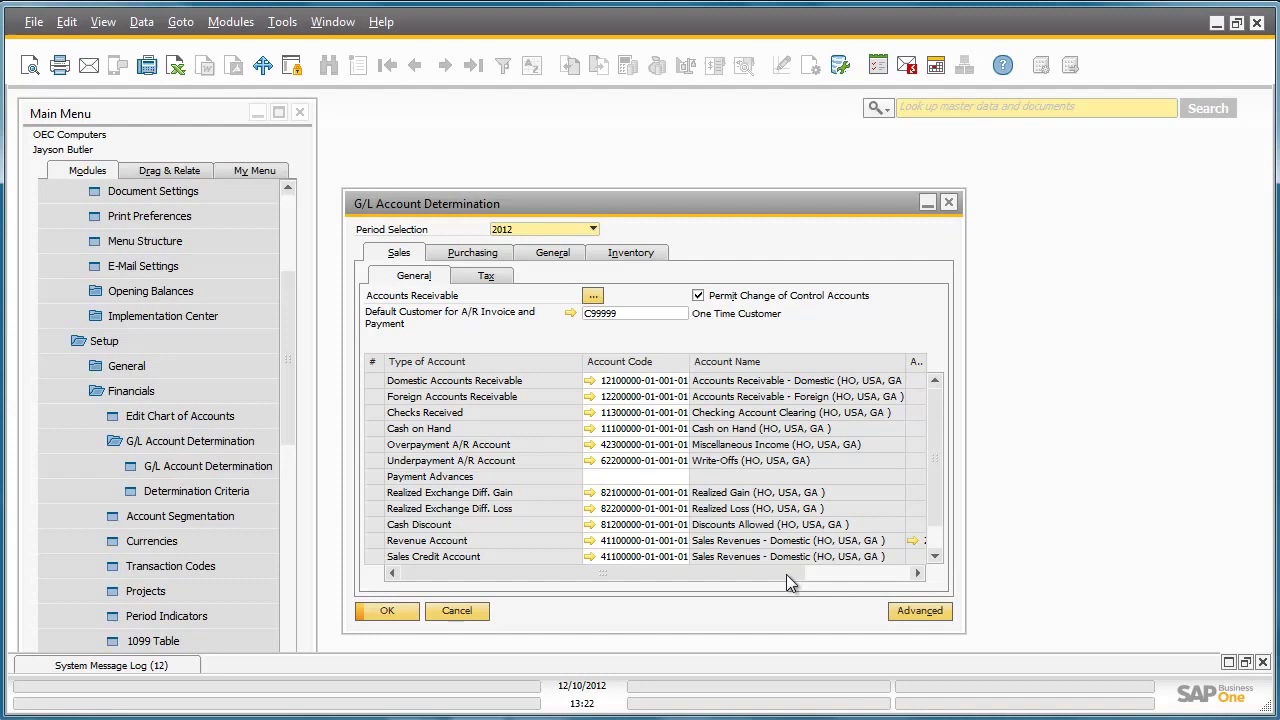
left_click_drag(786, 574, 893, 572)
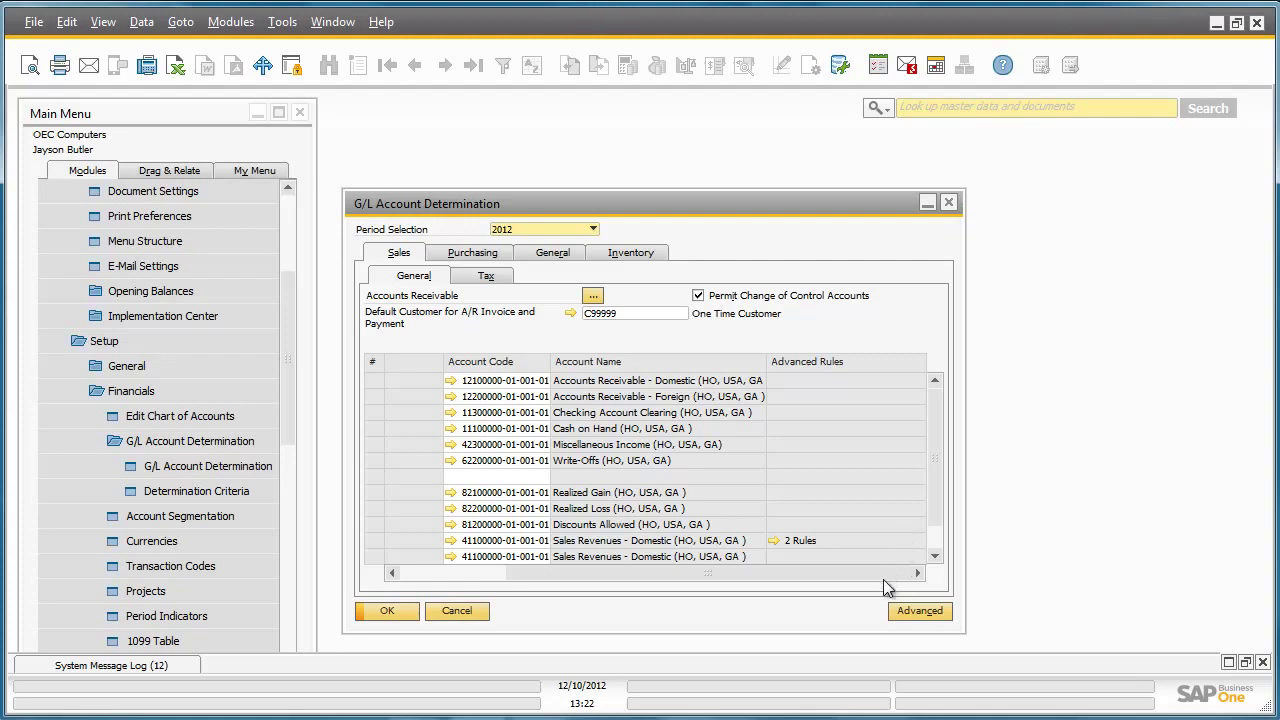
left_click_drag(883, 579, 779, 579)
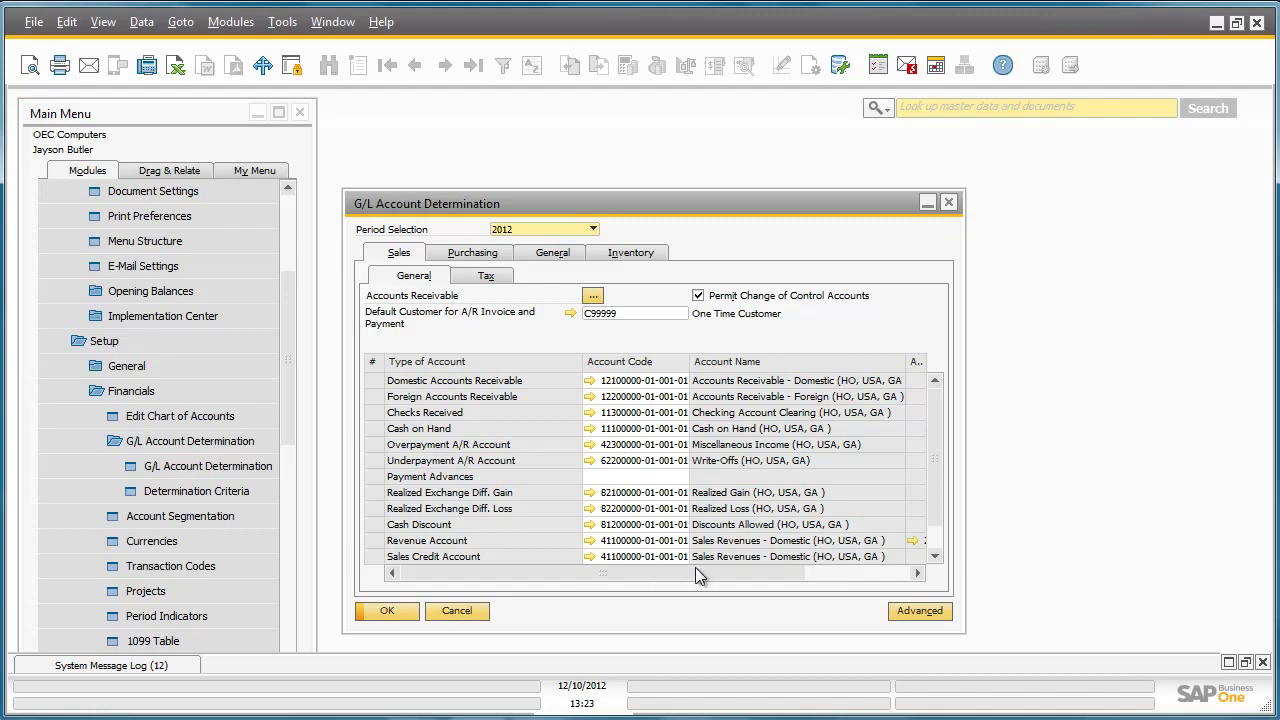
left_click_drag(695, 567, 814, 548)
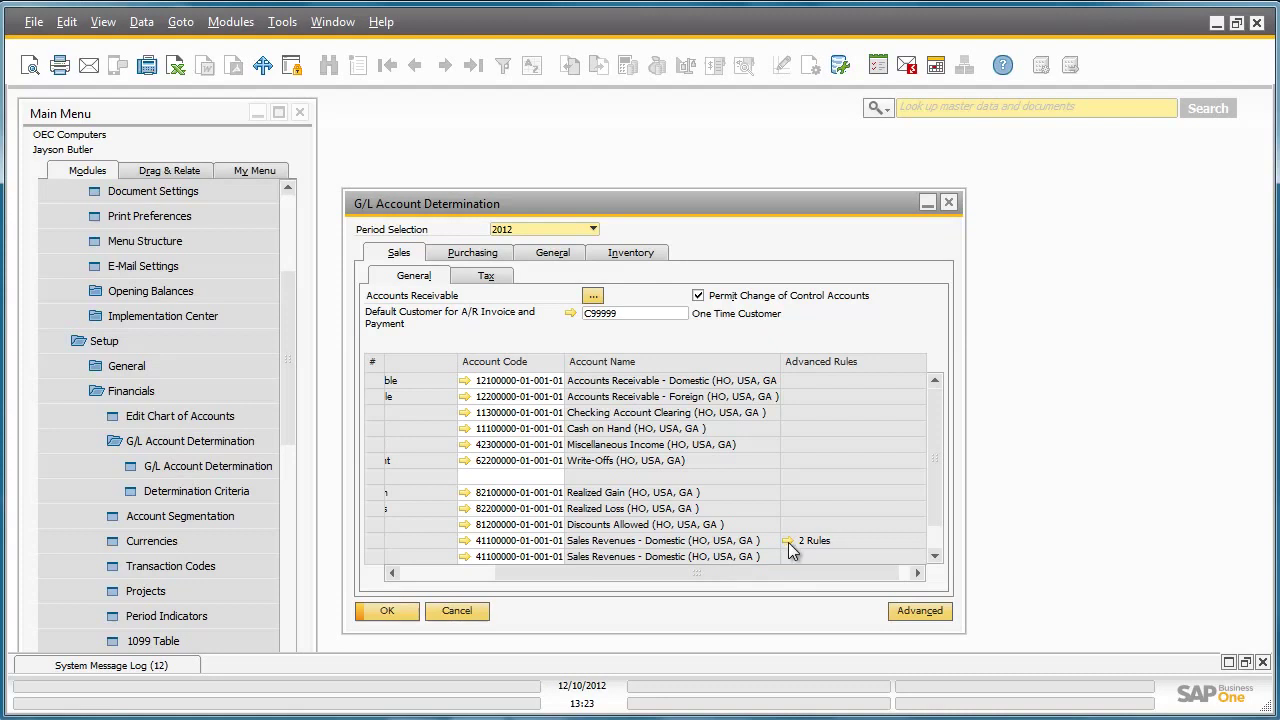
- Open the Revenue Account's 2 rules, listing Rev_CA for Canada and Rev_JB for J.B. Printers
left_click(787, 542)
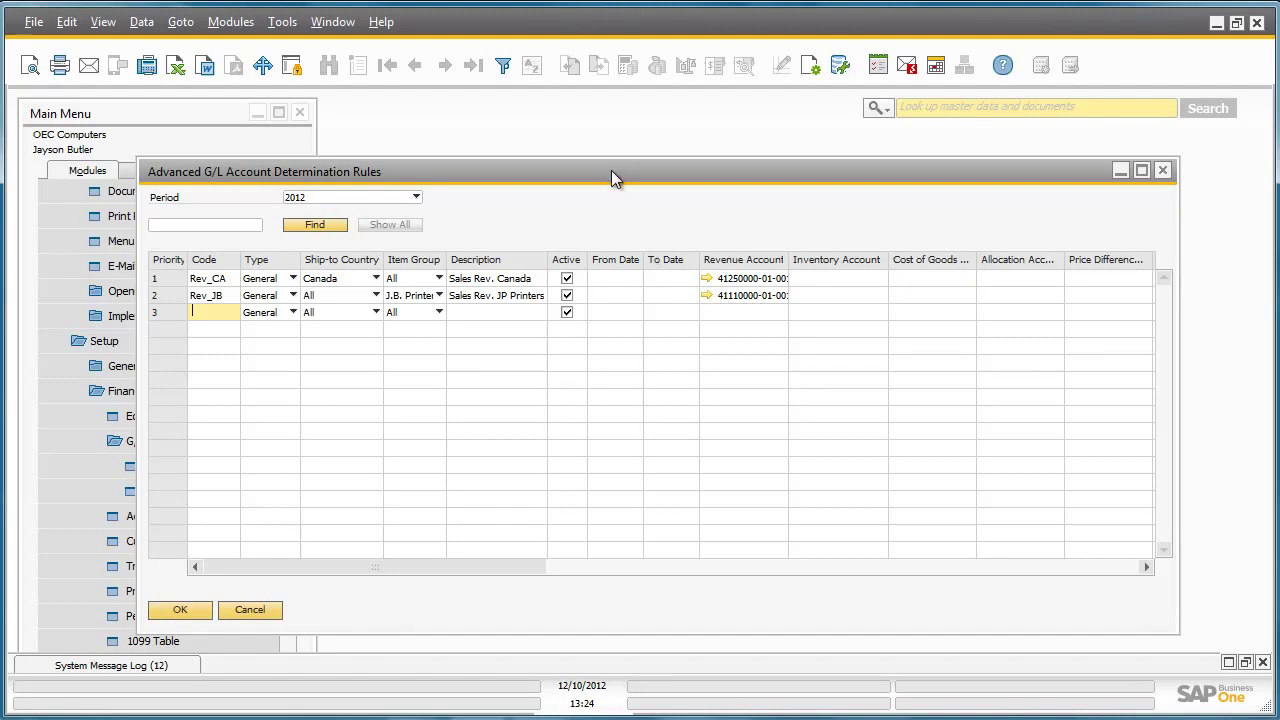
left_click_drag(611, 171, 747, 160)
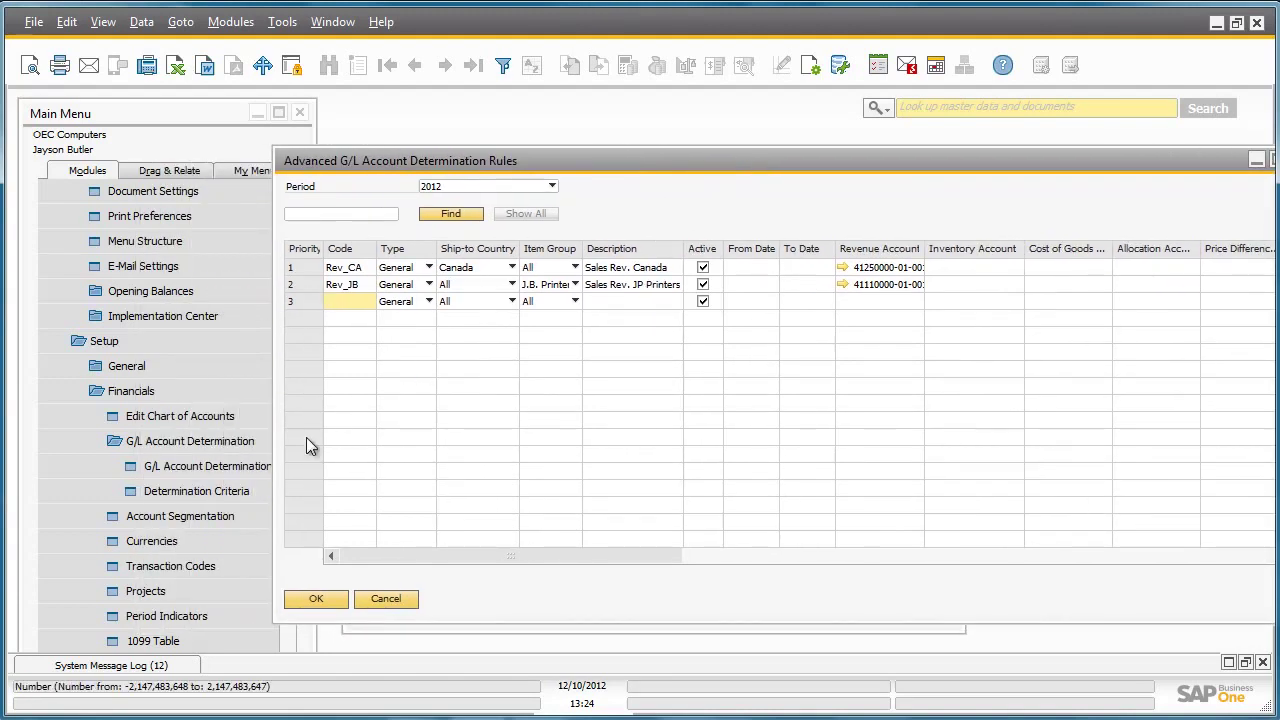
left_click(250, 493)
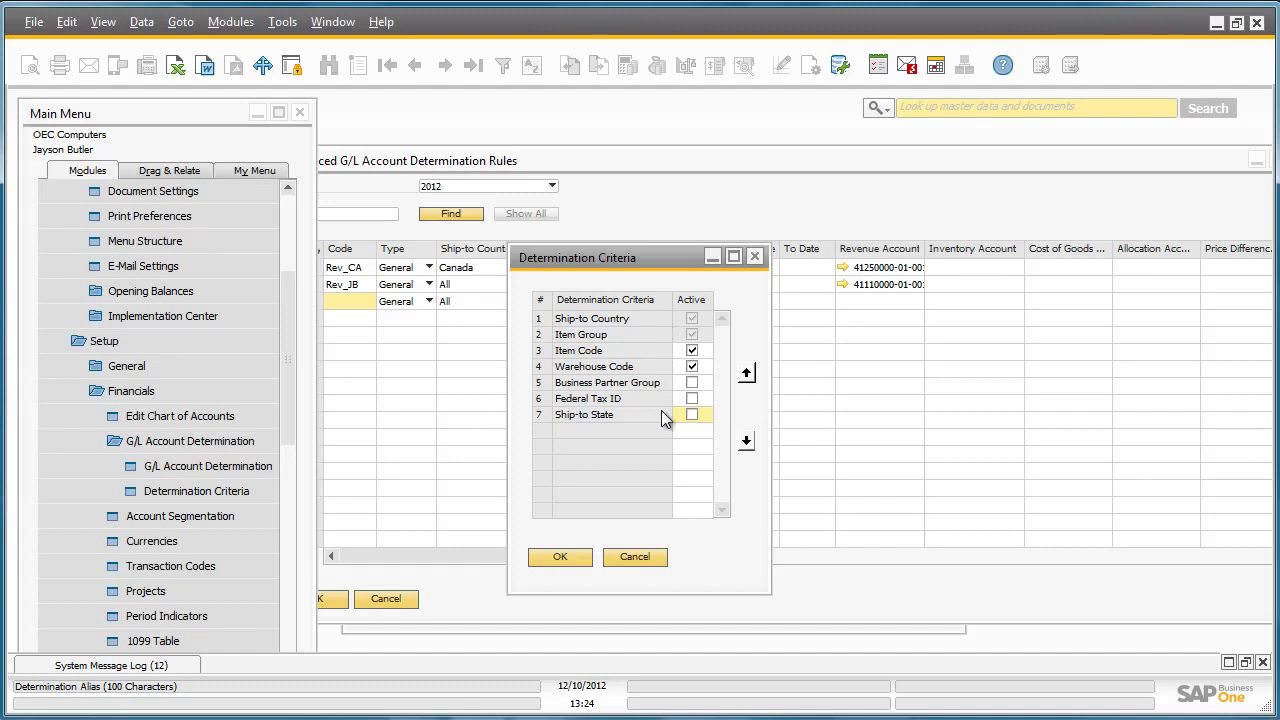
left_click(566, 561)
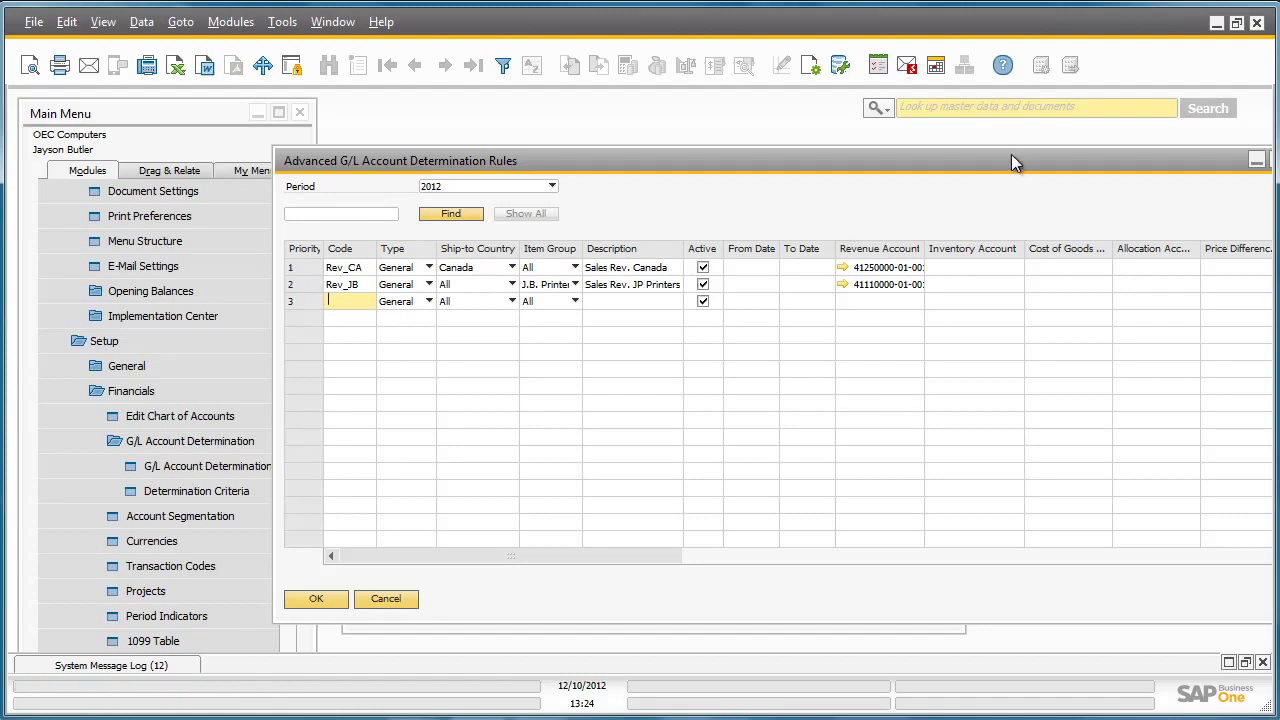
- Close the Advanced G/L Account Determination Rules and G/L Account Determination windows
left_click_drag(1011, 156, 927, 151)
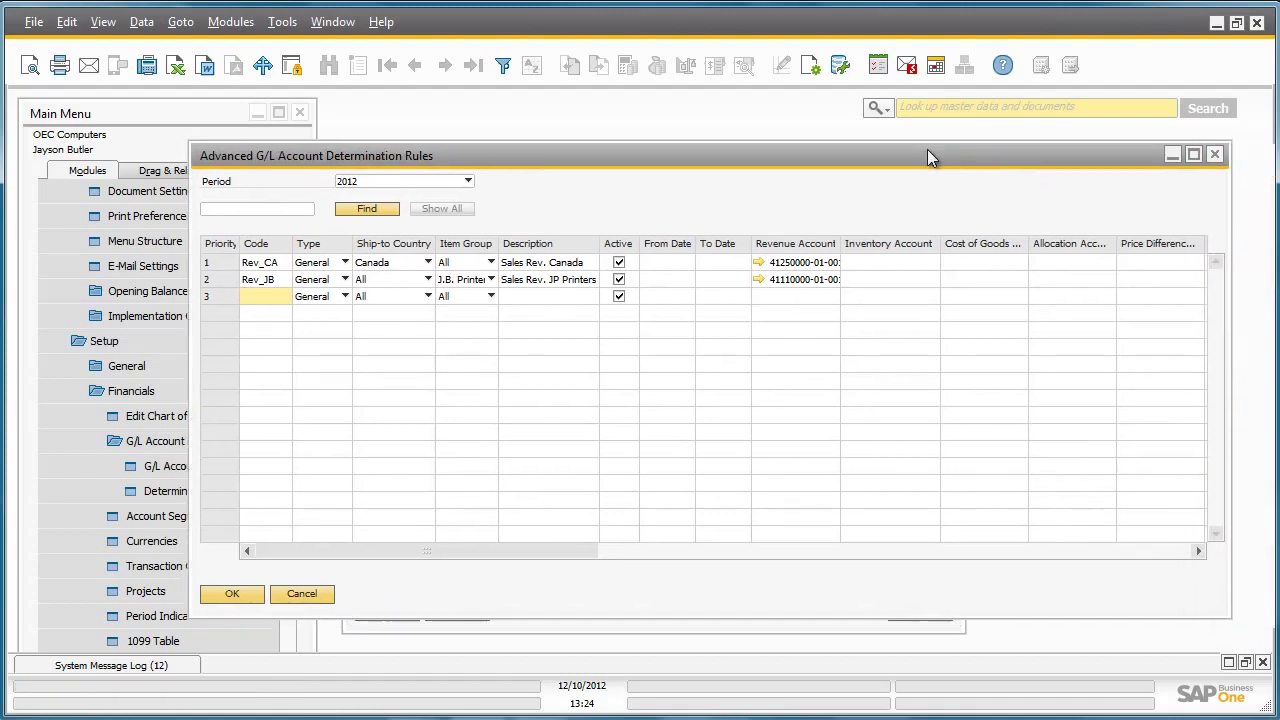
left_click(1214, 154)
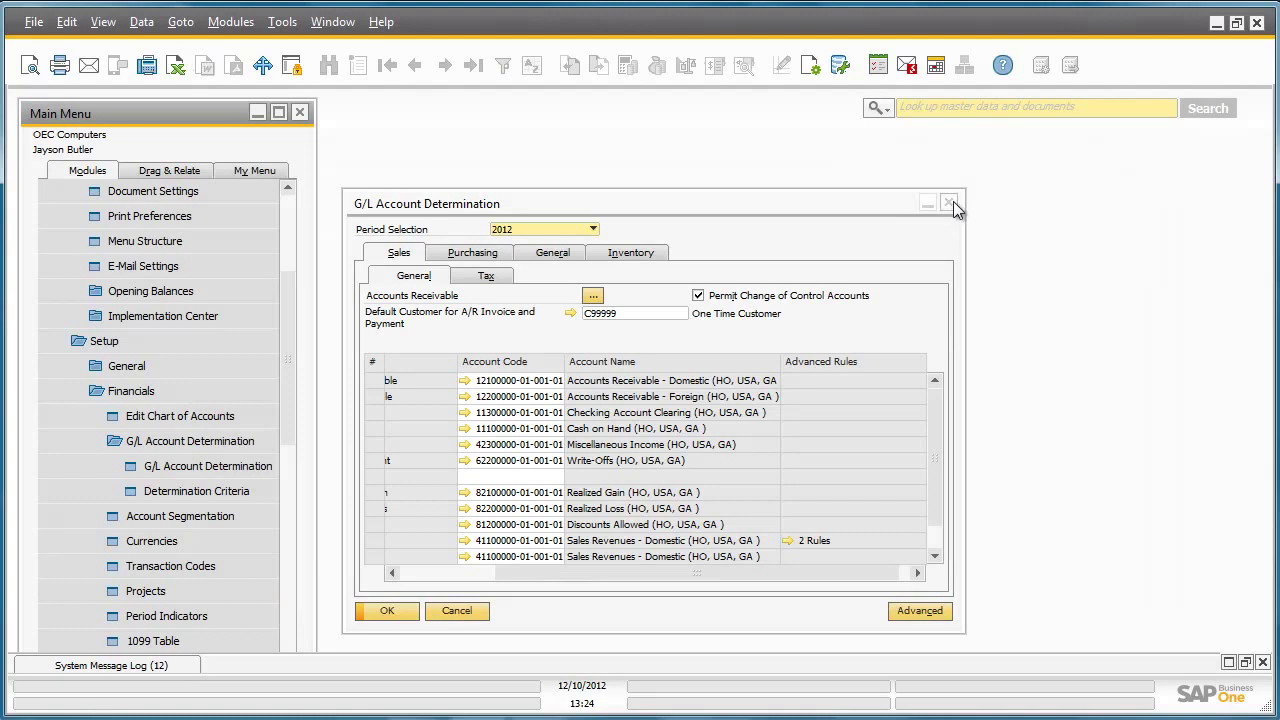
left_click(950, 204)
scroll(296, 300, "up", 2)
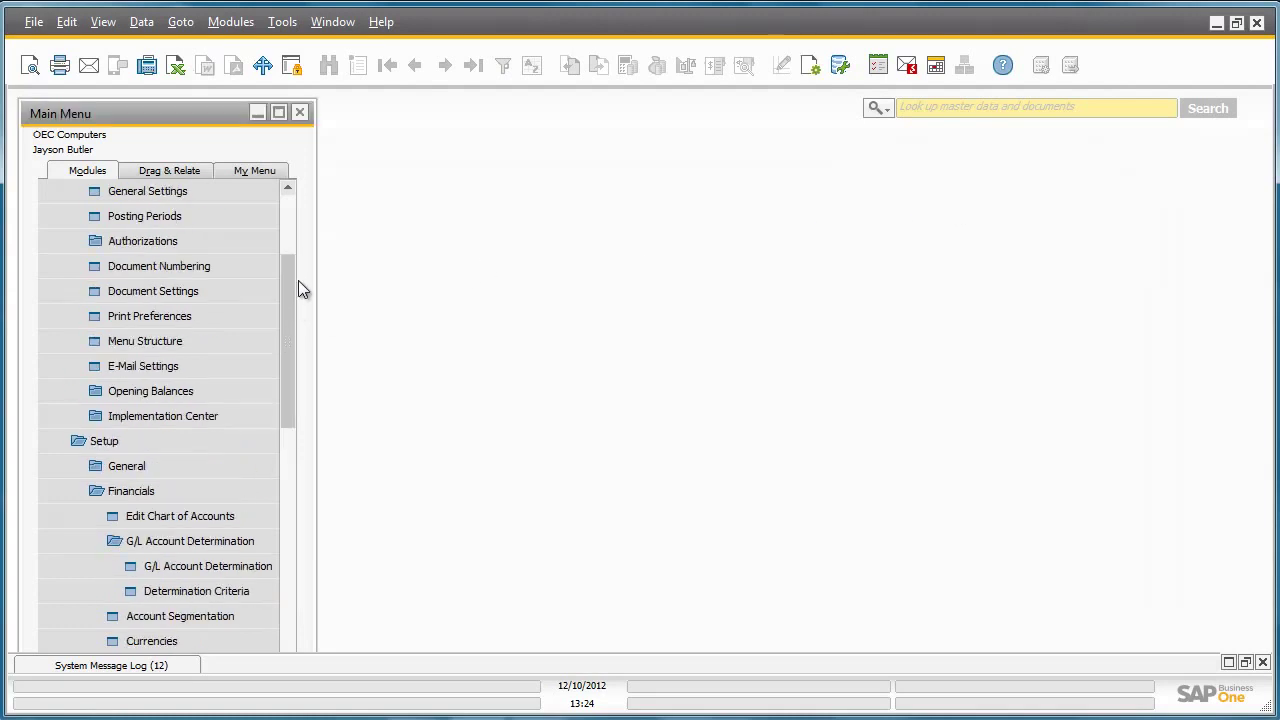
scroll(298, 280, "up", 3)
- Collapse Administration and start a new A/R Invoice from Sales - A/R
left_click(264, 194)
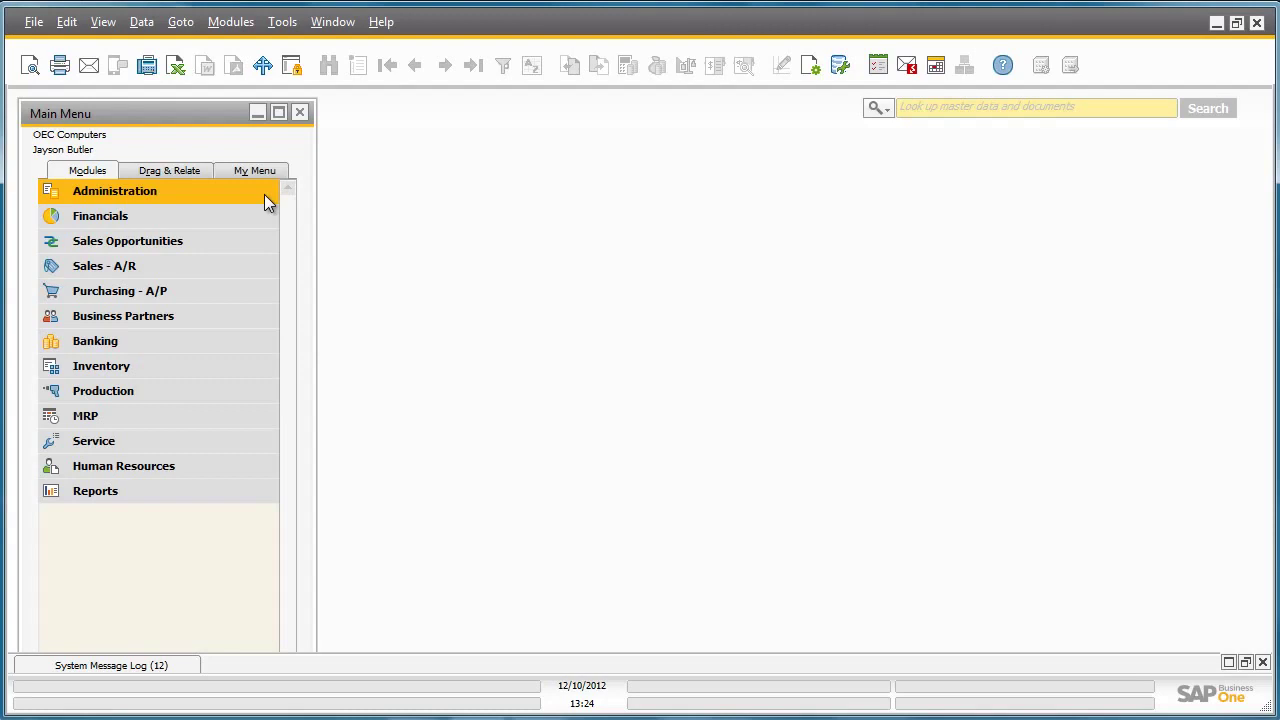
left_click(254, 263)
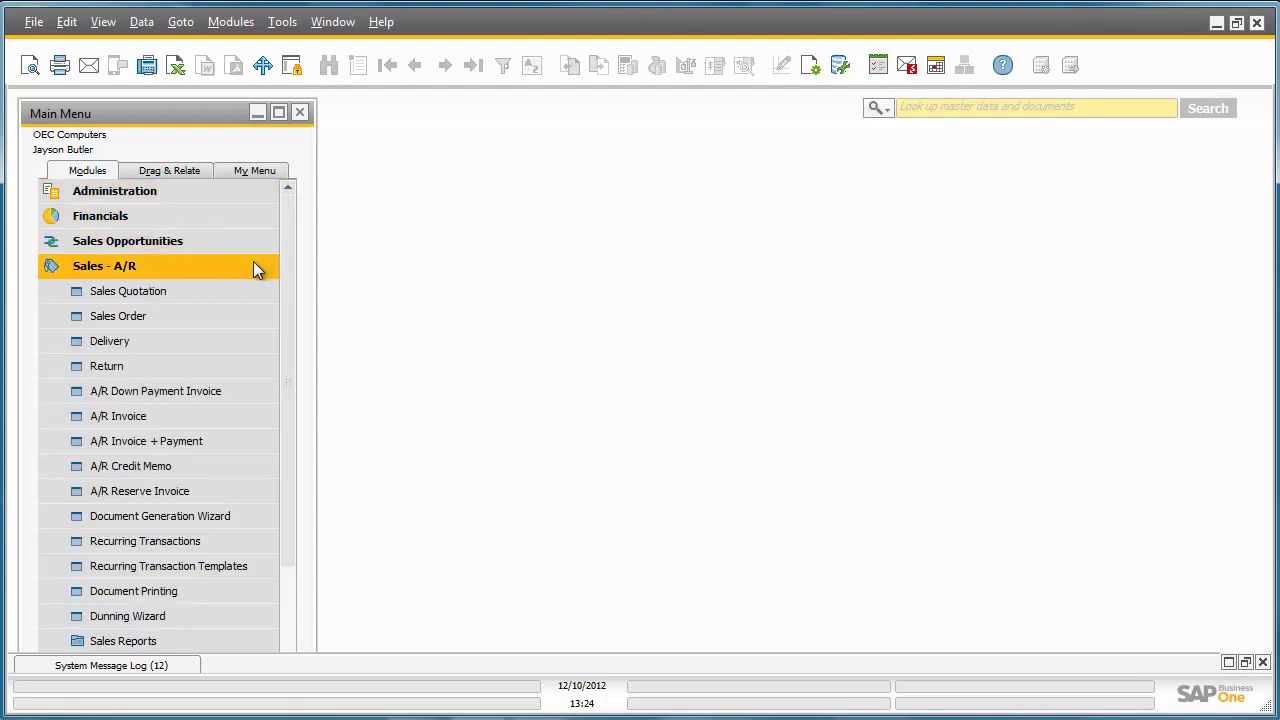
left_click(248, 414)
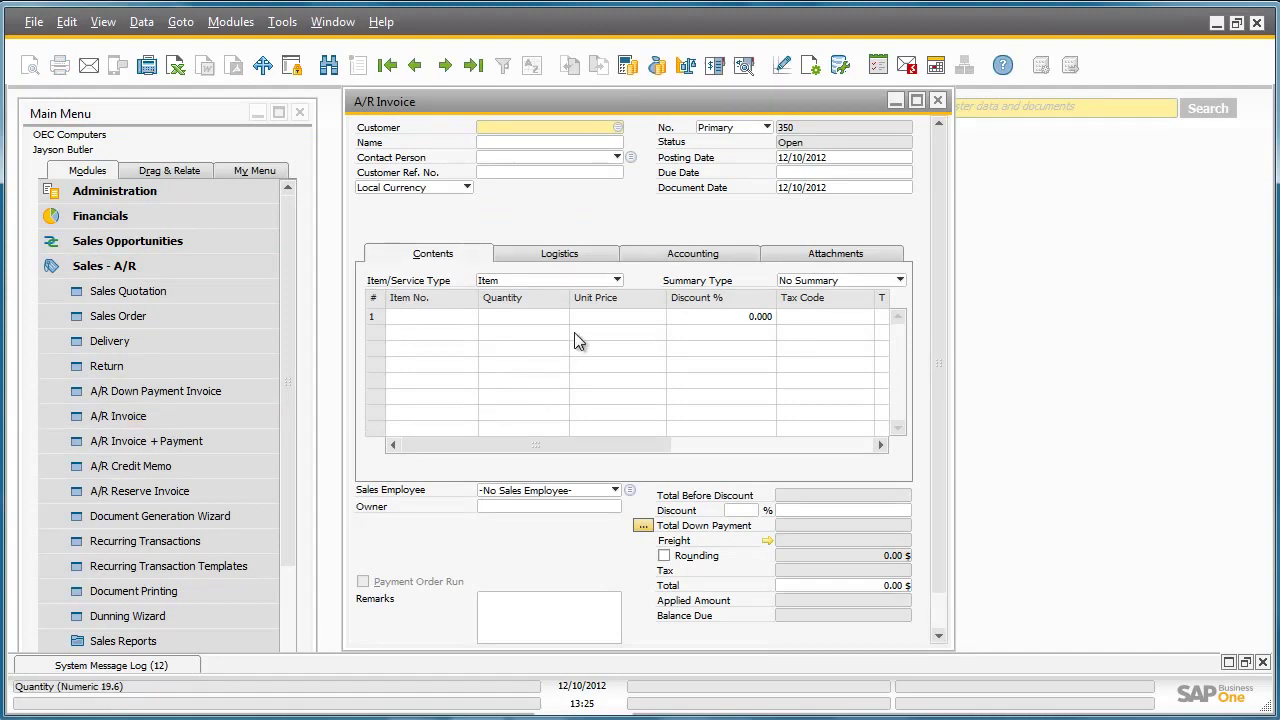
- Bill customer C60000 SG Electronics for items A00001 (600.00) and A00004 (750.00) on rows 1 and 2
left_click(619, 128)
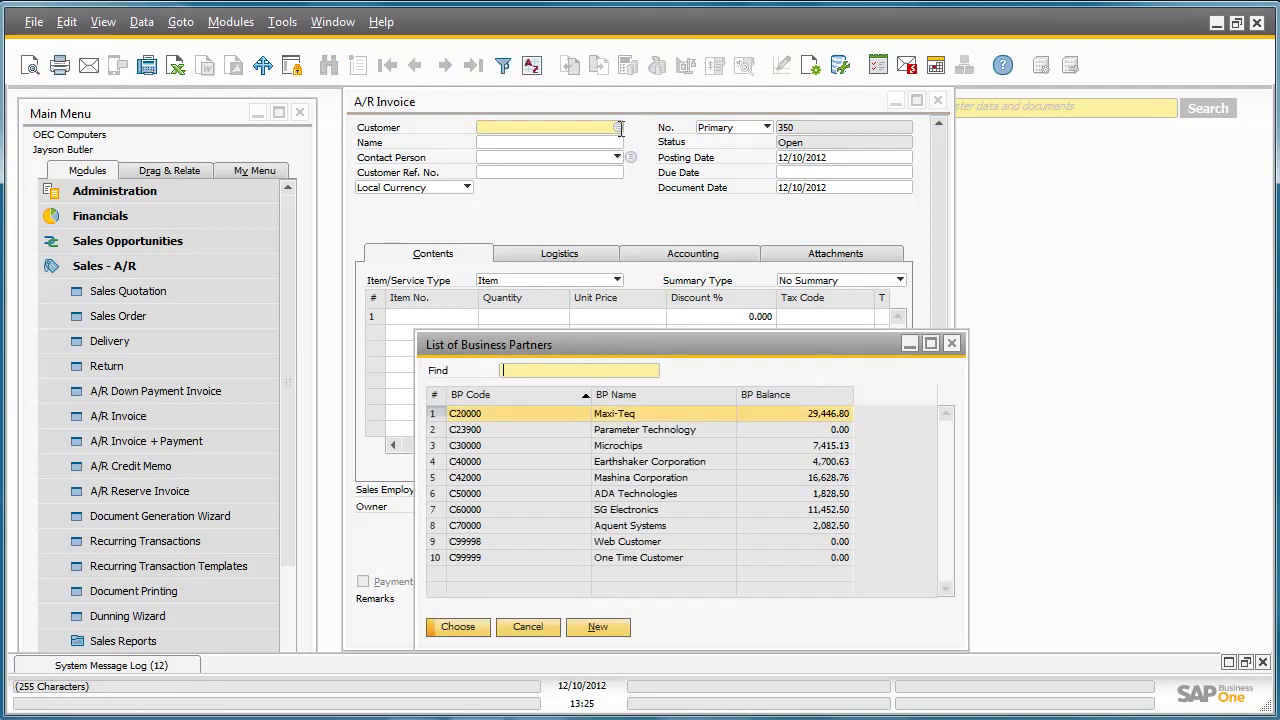
double_click(624, 511)
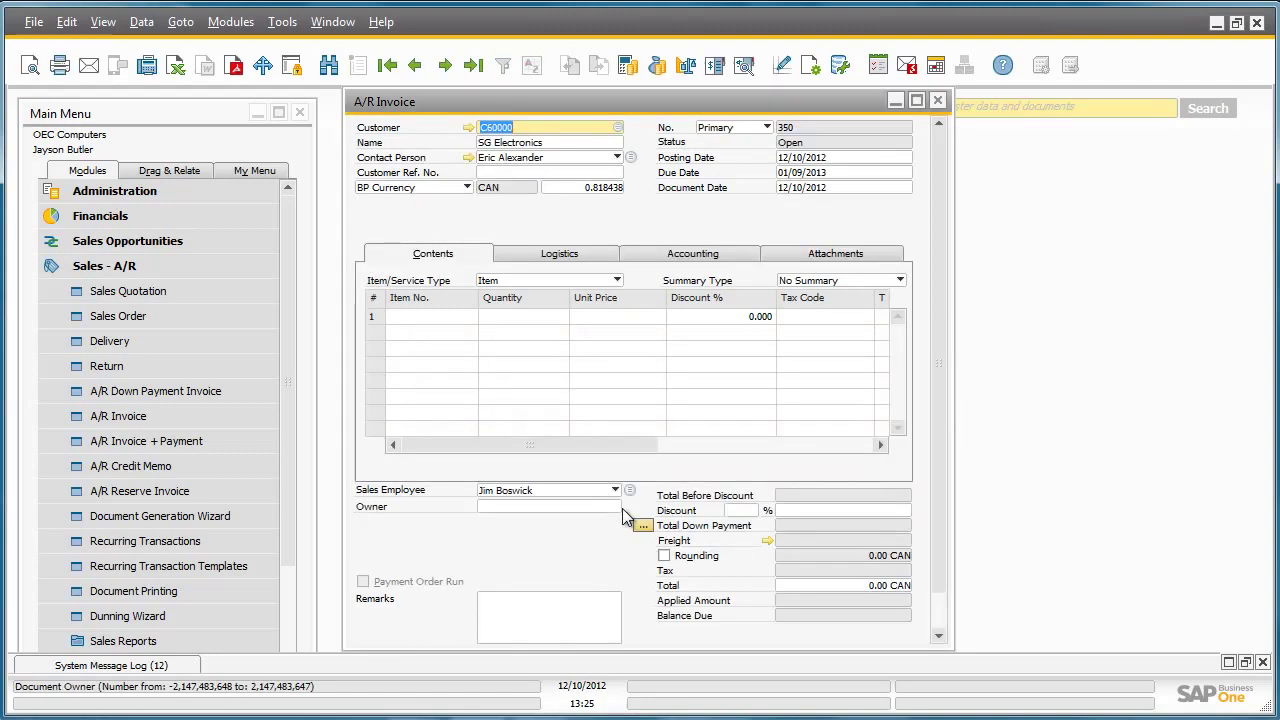
left_click(469, 318)
left_click(470, 316)
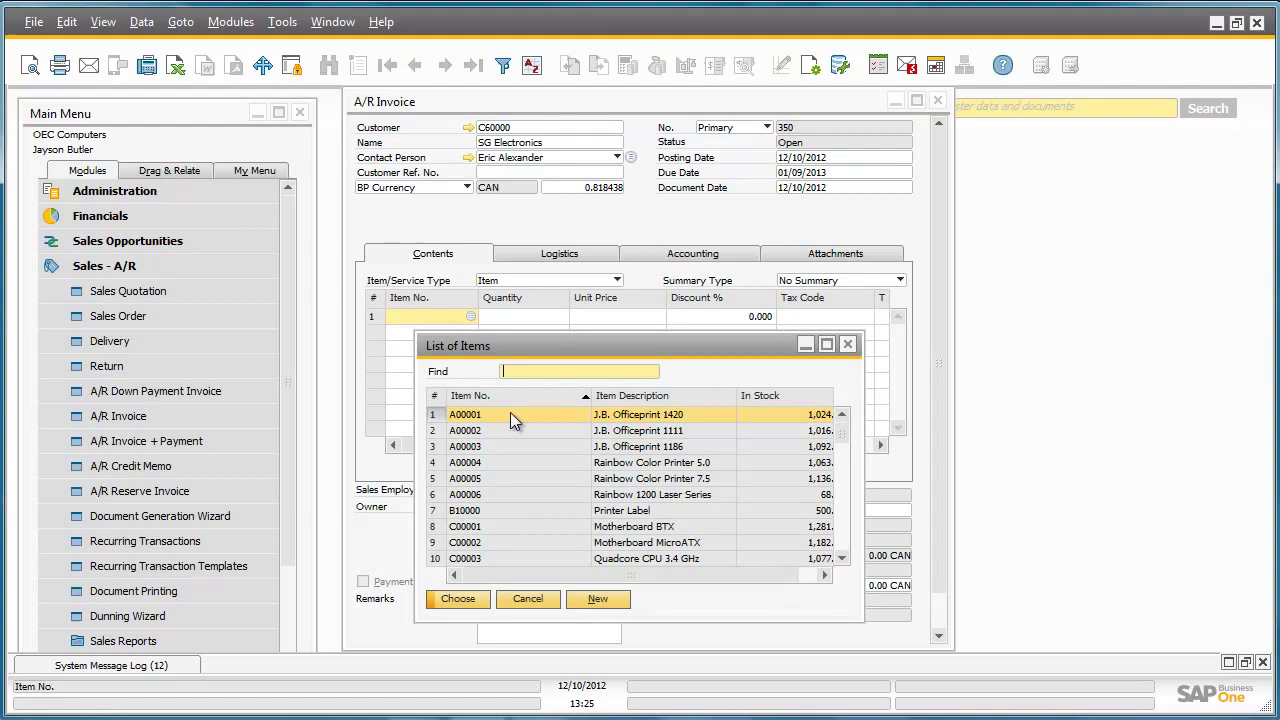
double_click(510, 414)
left_click(465, 334)
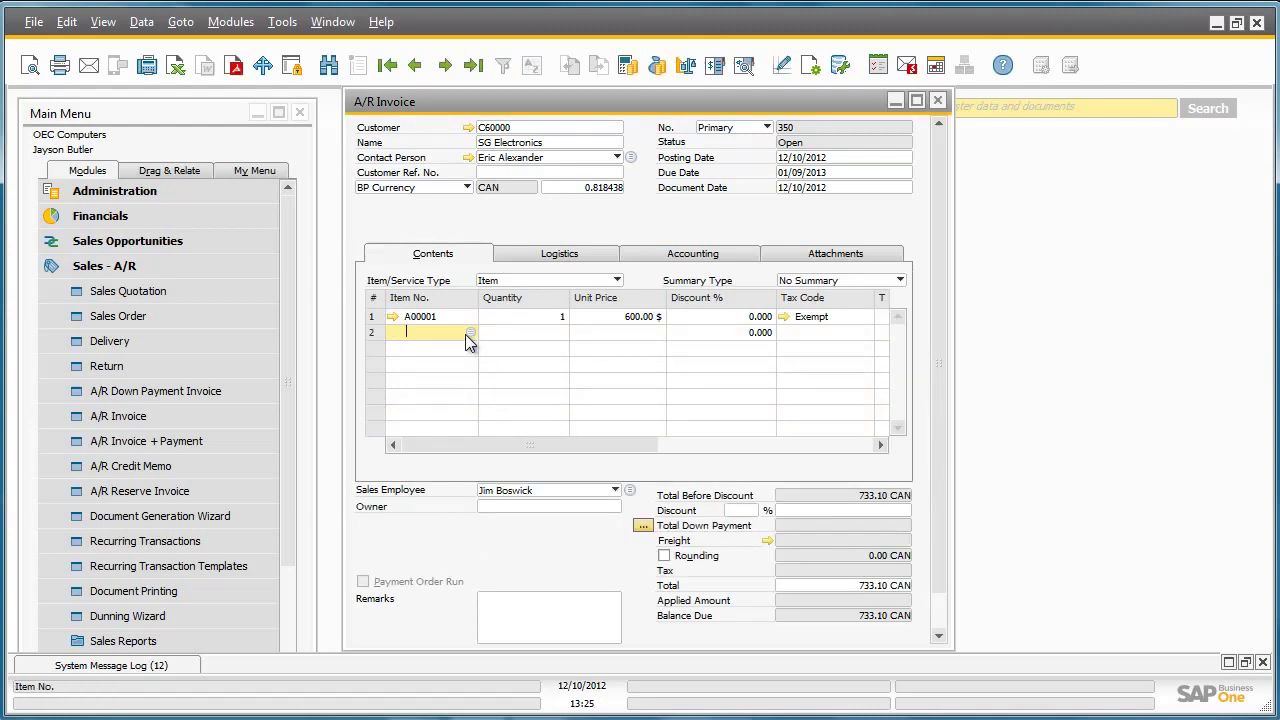
left_click(472, 333)
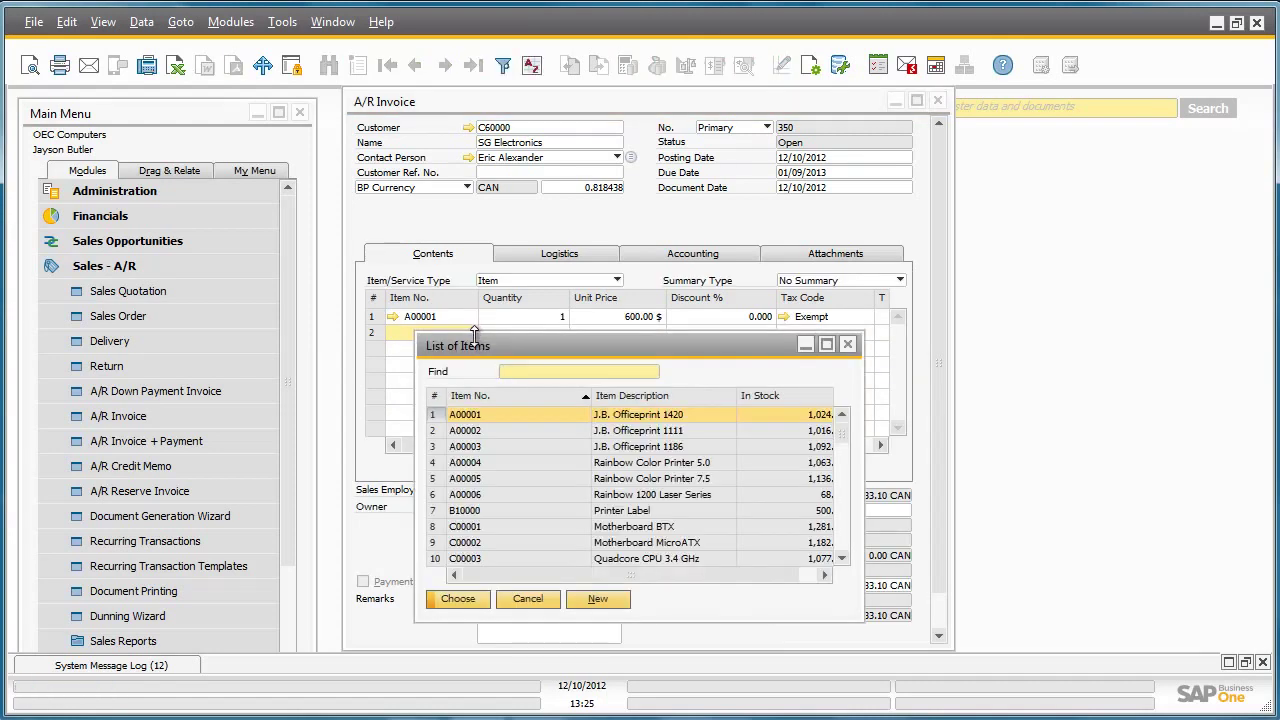
double_click(547, 462)
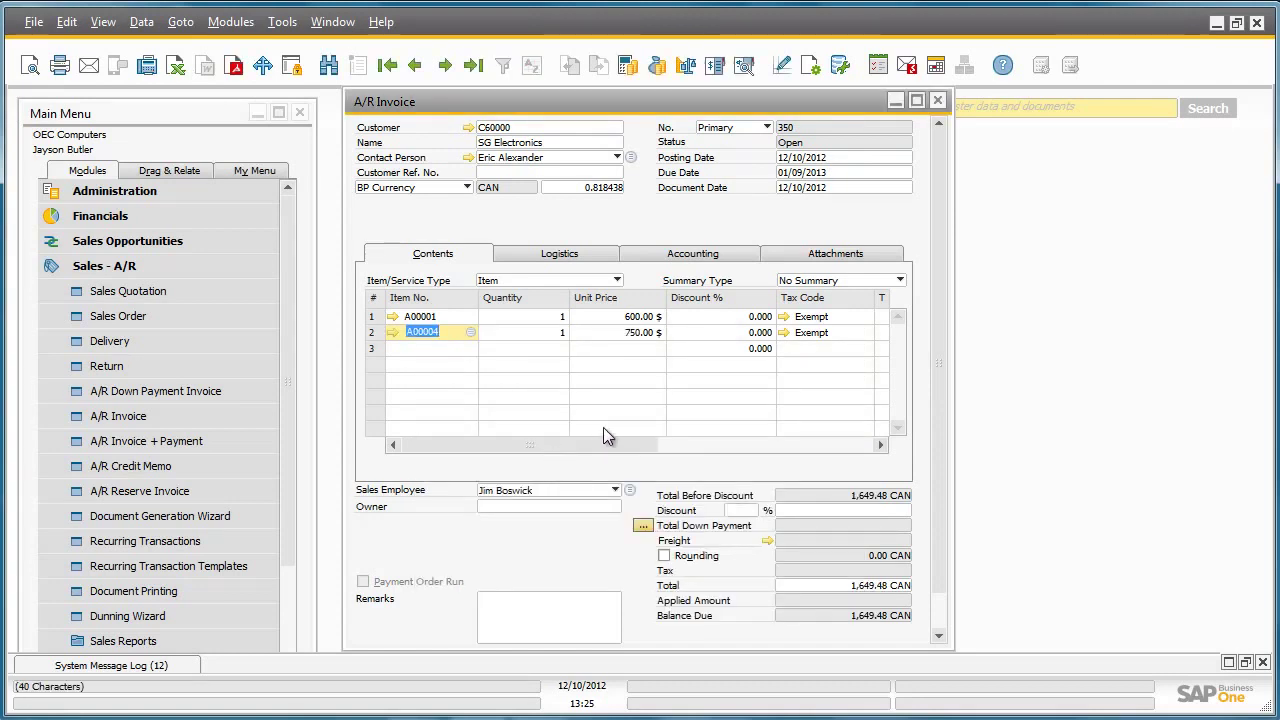
left_click(746, 73)
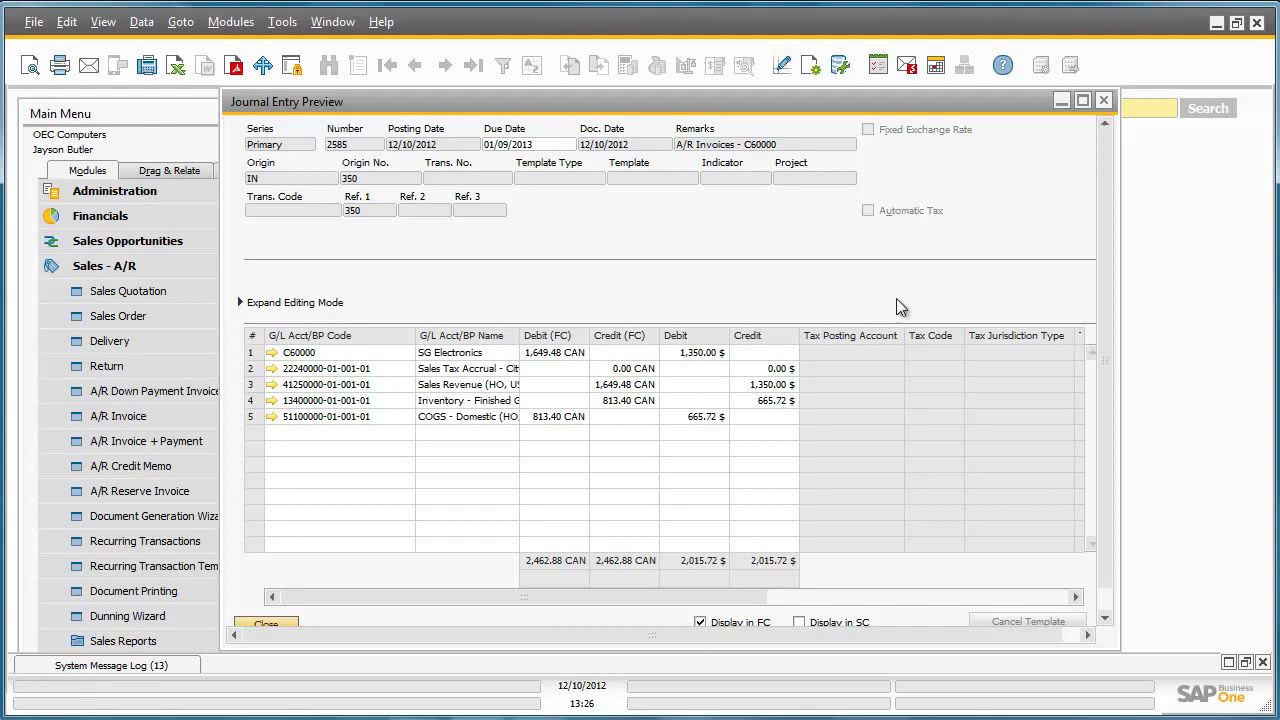
- Close the journal entry preview and switch the customer to C23900 Parameter Technology, updating rows
left_click(1104, 100)
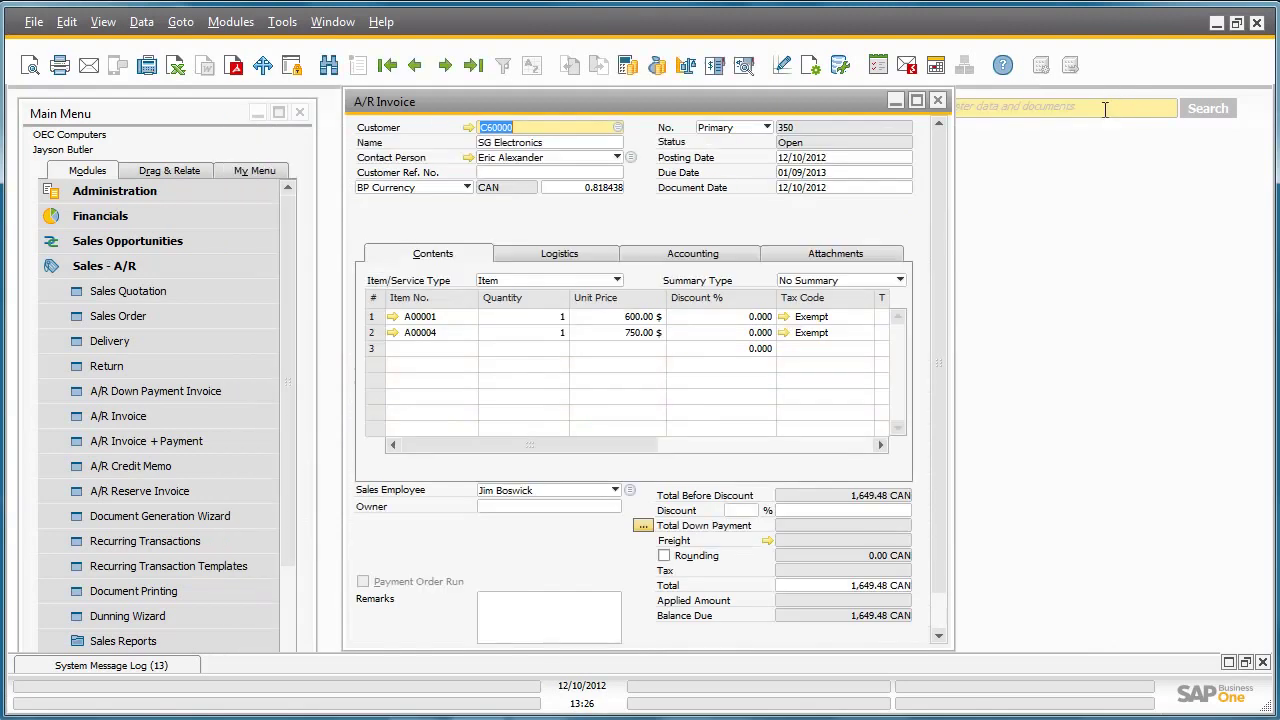
left_click(618, 128)
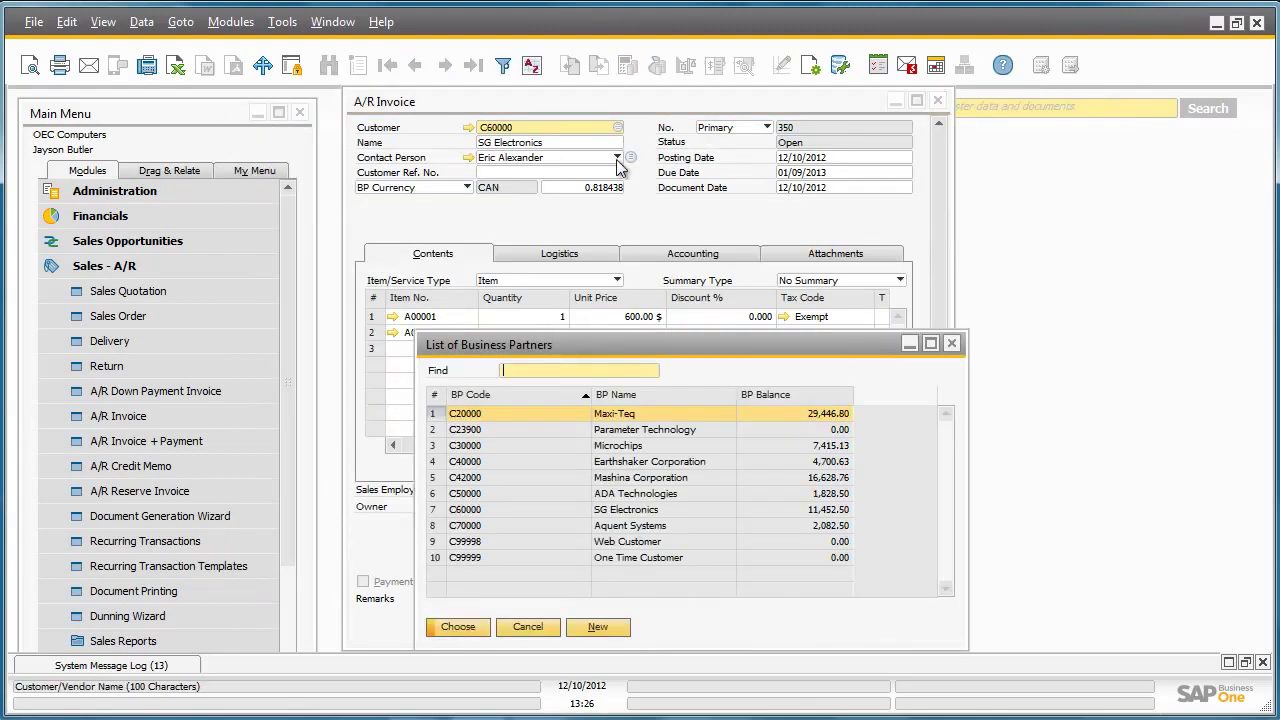
double_click(558, 433)
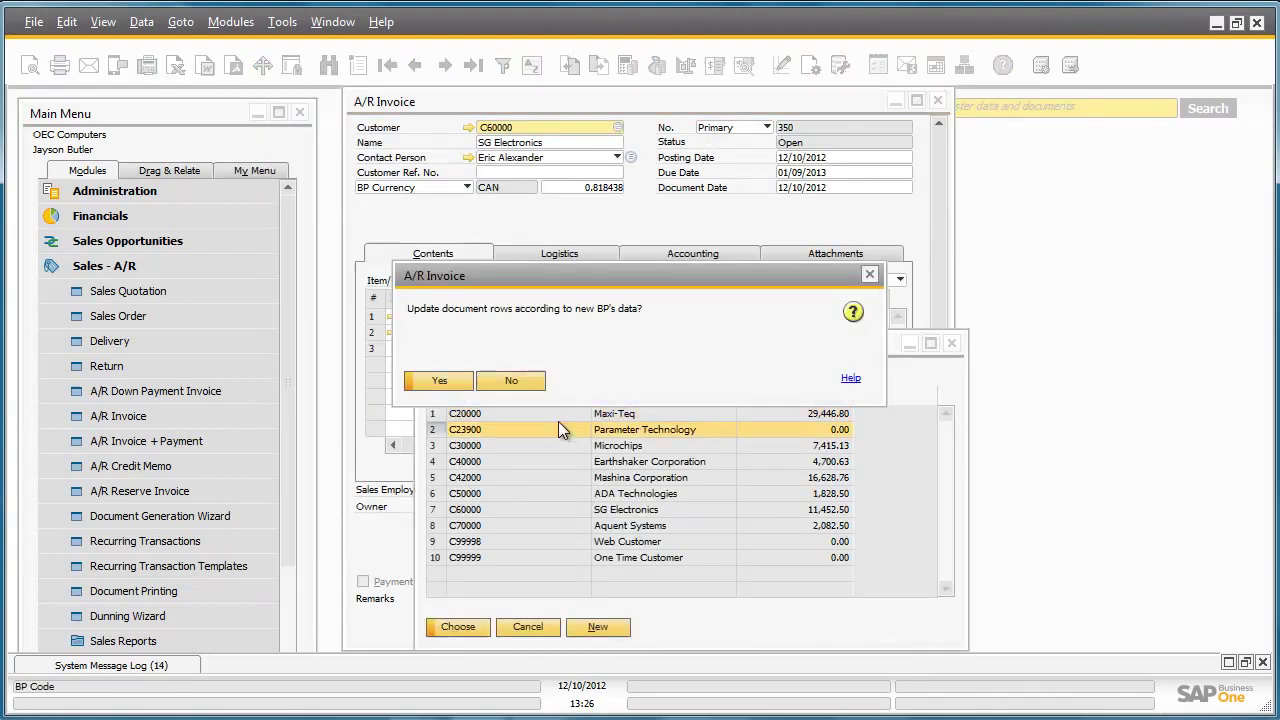
left_click(500, 382)
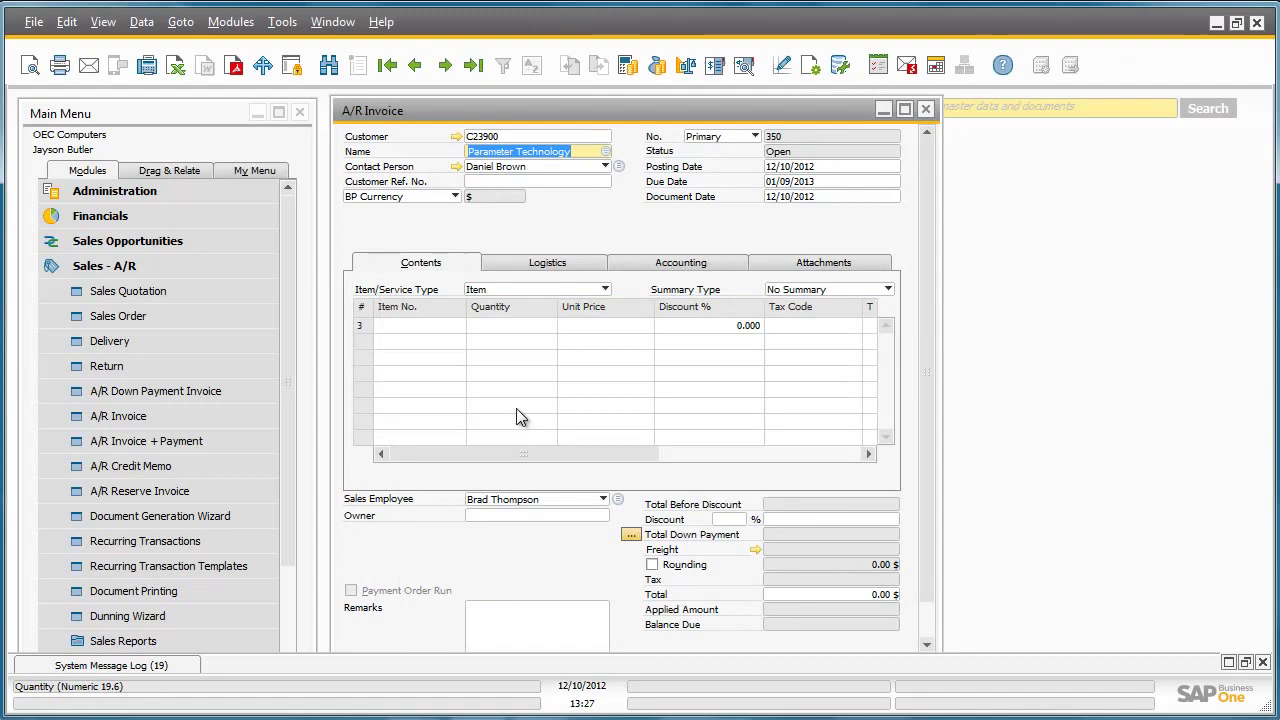
- Re-add items A00001 and A00004 on rows 1 and 2, totalling 1,431.00 $
left_click(452, 326)
left_click(459, 326)
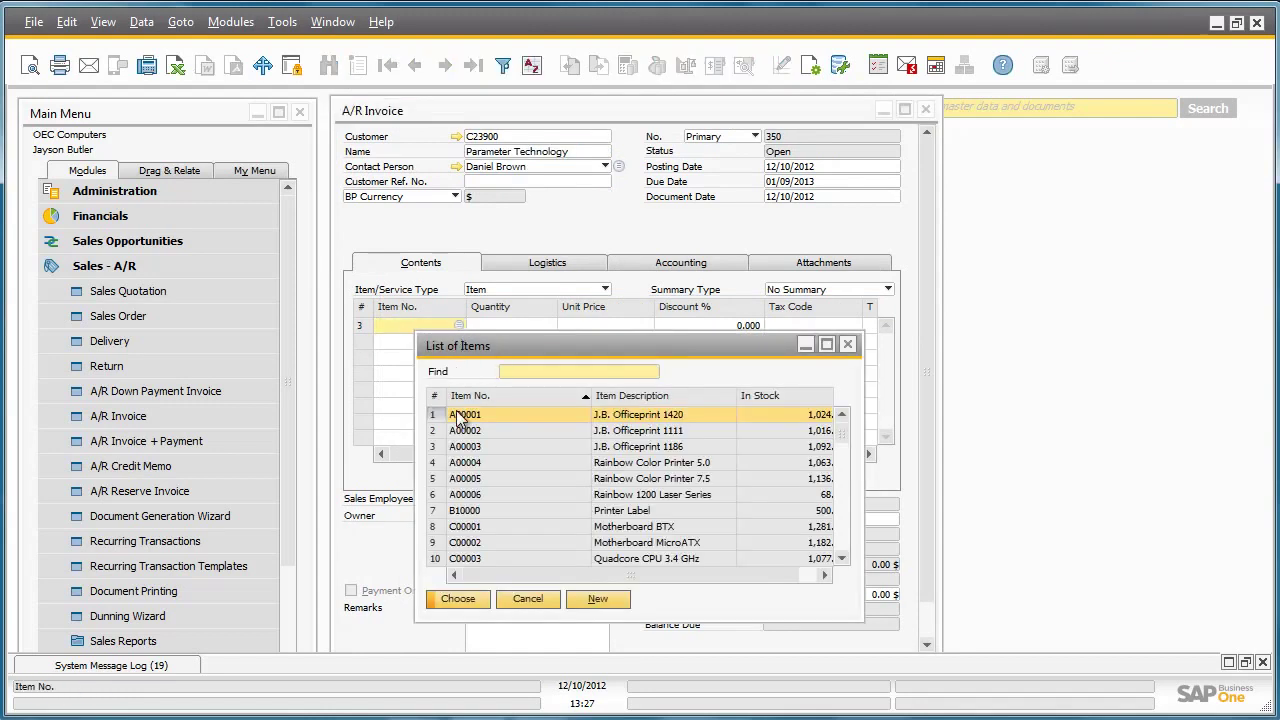
double_click(435, 417)
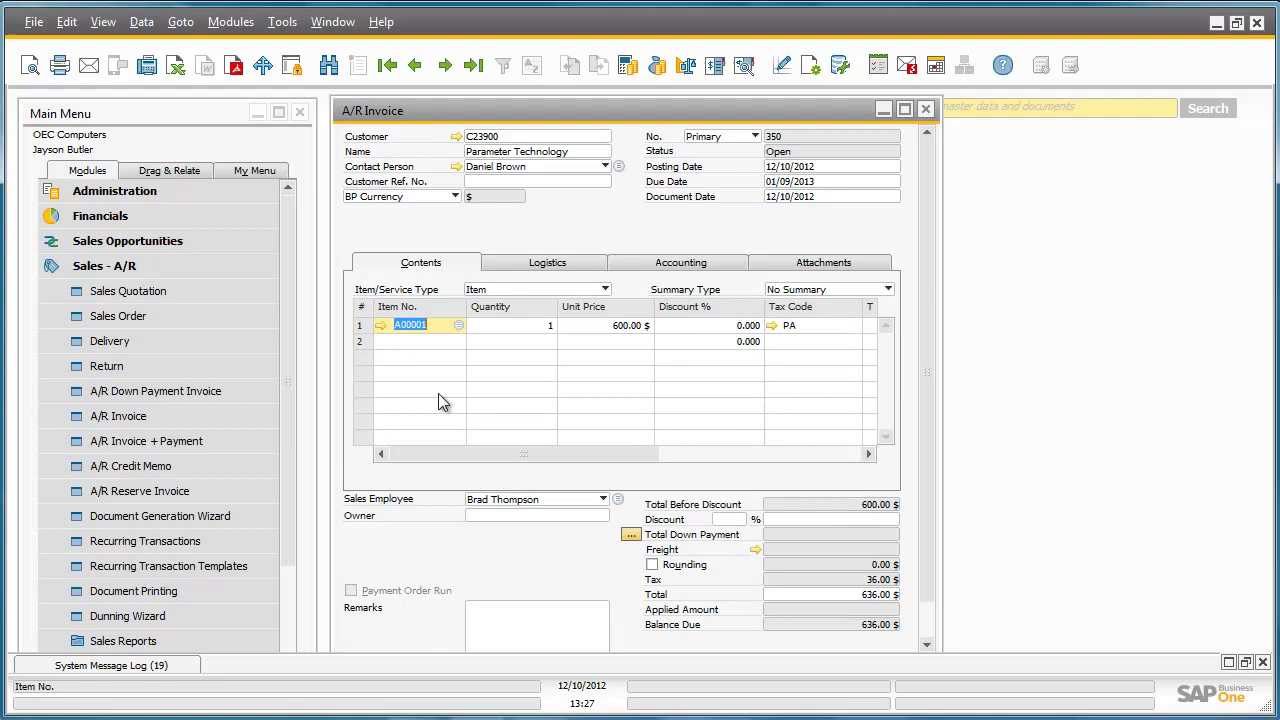
left_click(456, 341)
left_click(458, 342)
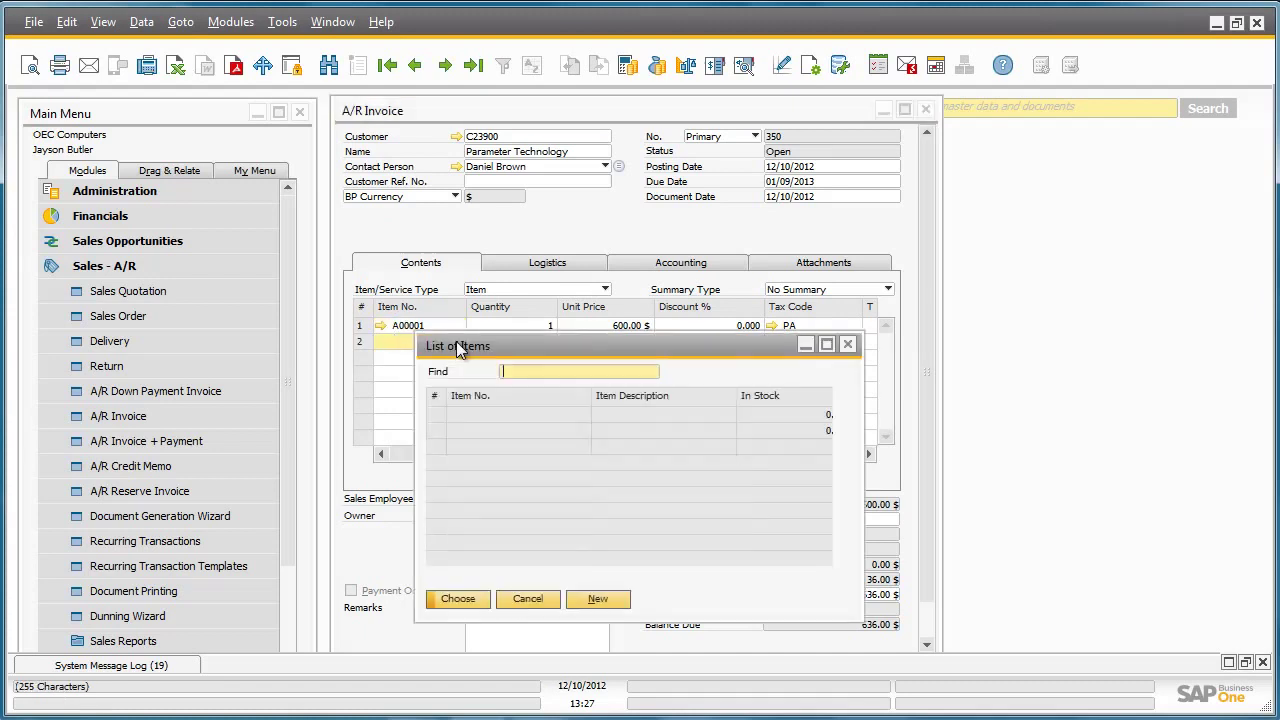
double_click(452, 463)
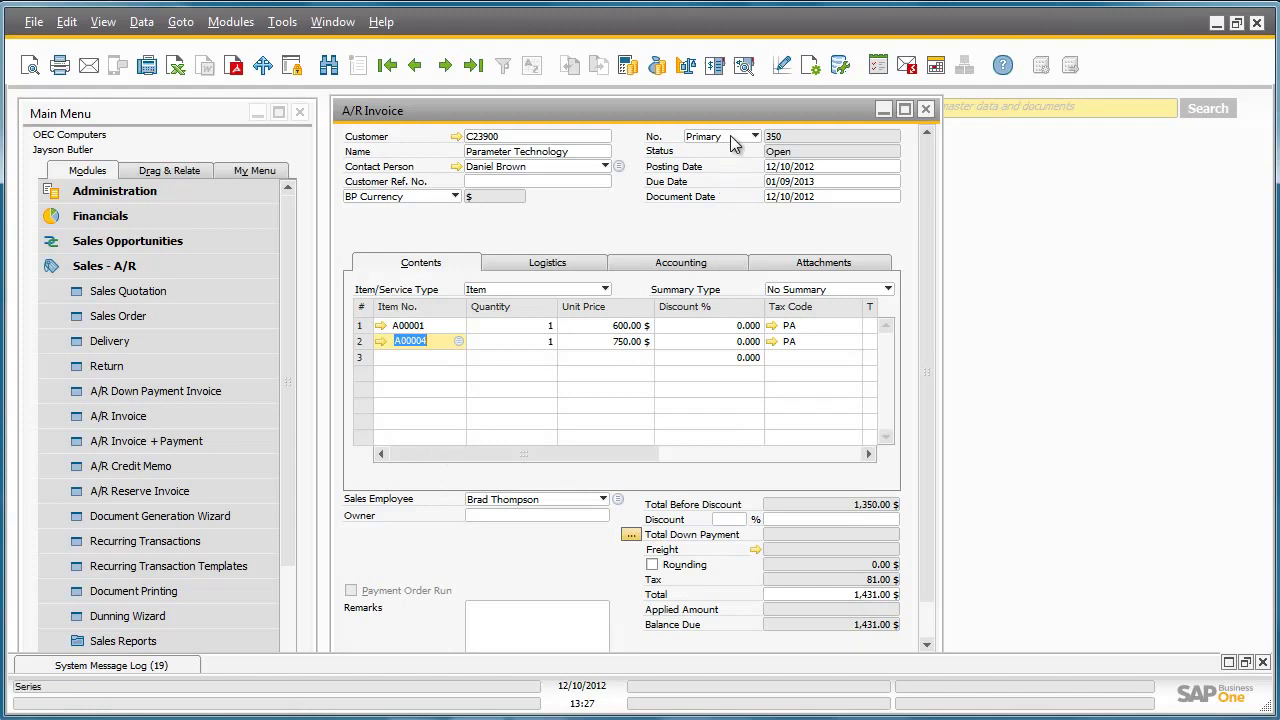
left_click(743, 68)
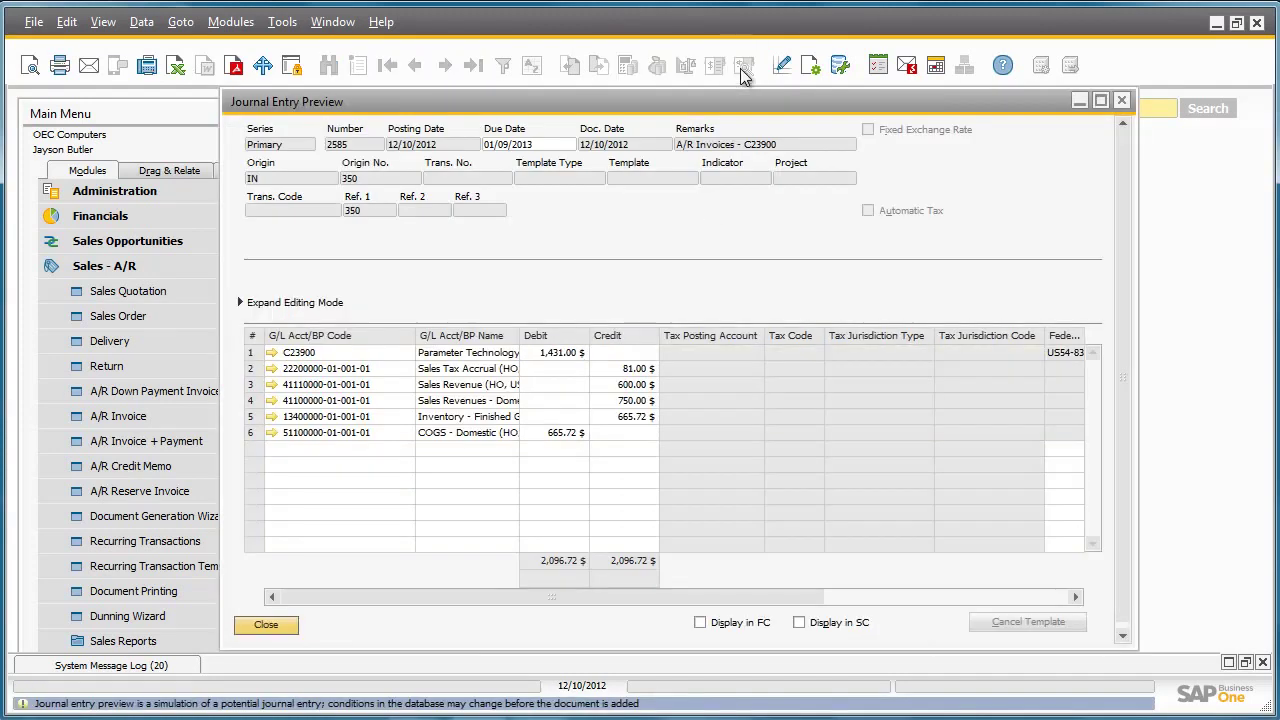